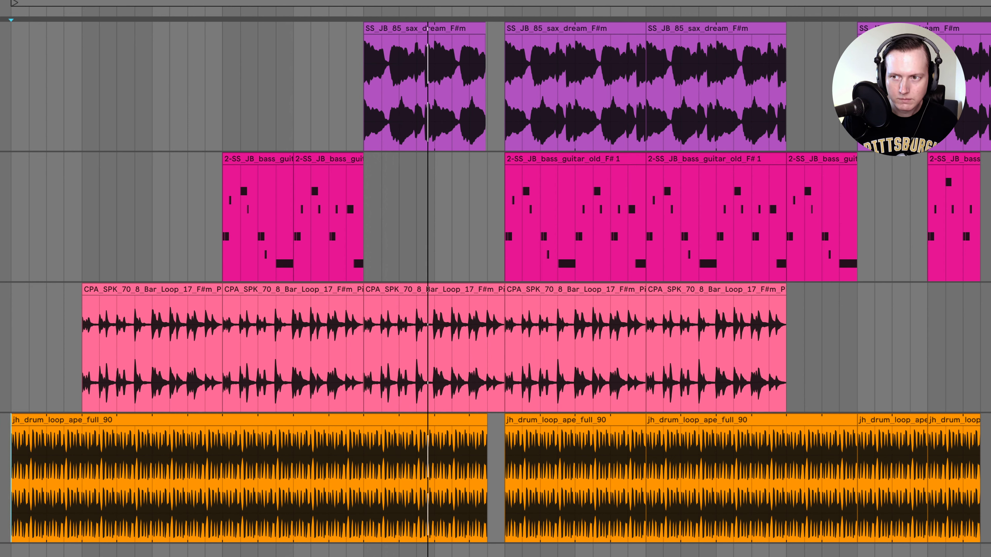
Select the sax track and then the drum loop track, and play the drum loop from bar 5
click(990, 29)
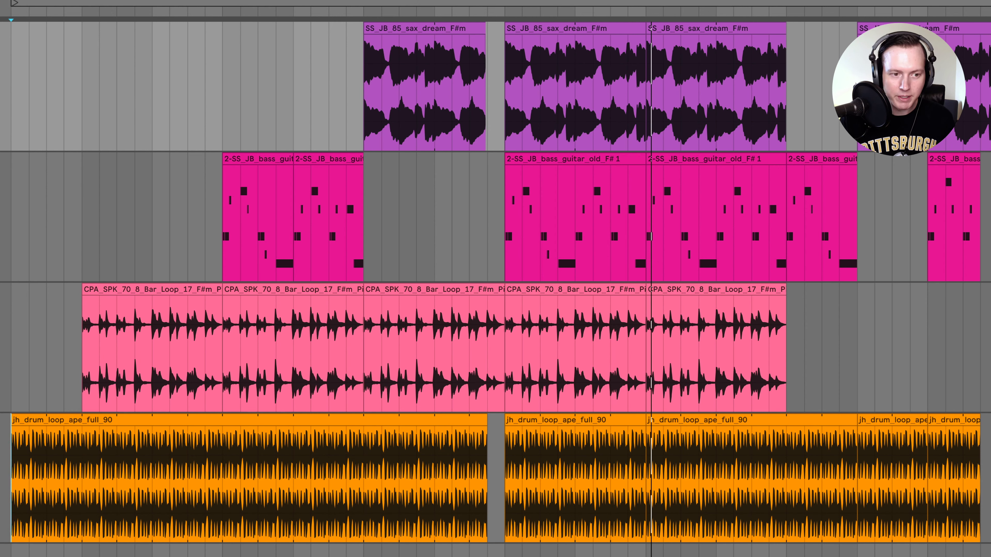
click(986, 421)
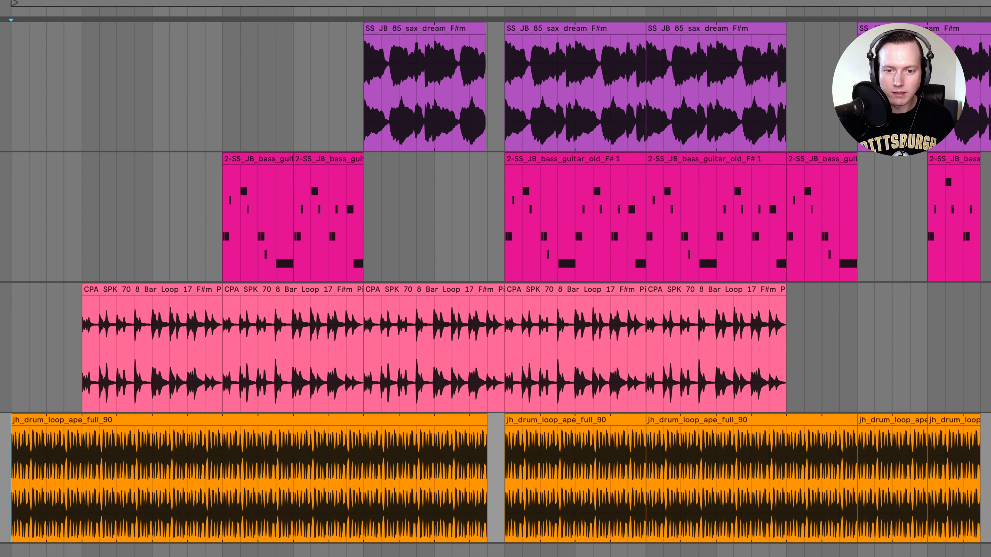
key(space)
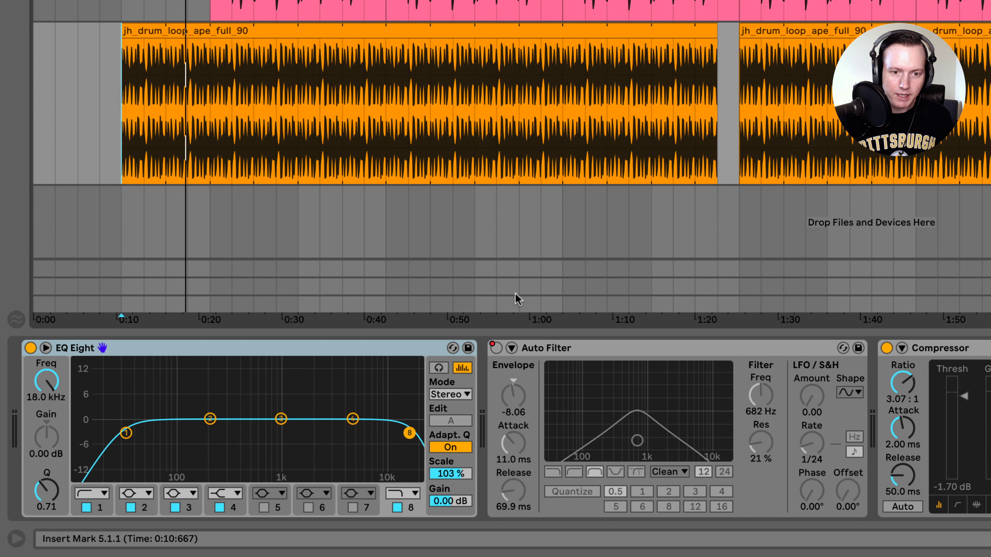
Examine the Auto Filter, Compressor and Utility on the drum loop track, playing the loop from bar 24 to hear the filter
click(607, 351)
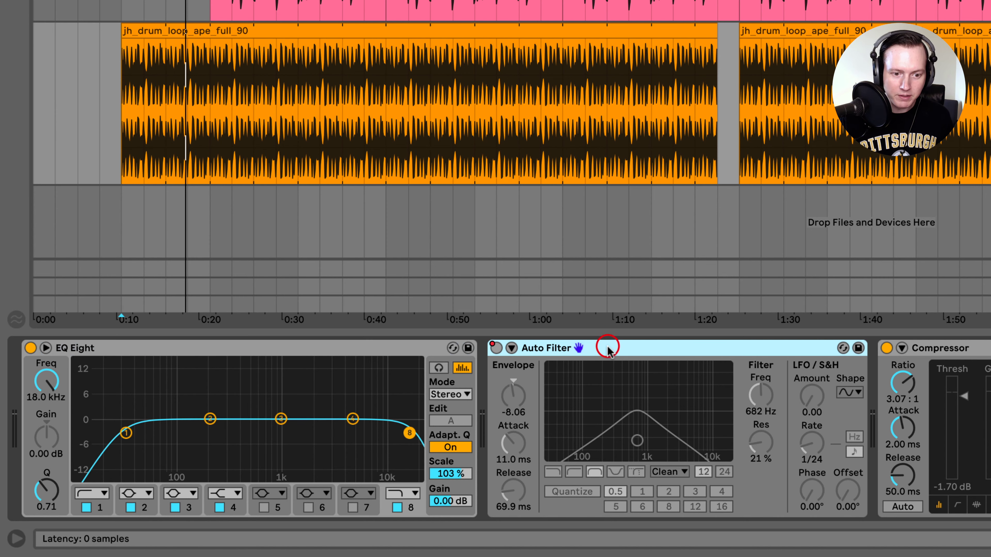
click(561, 96)
click(542, 98)
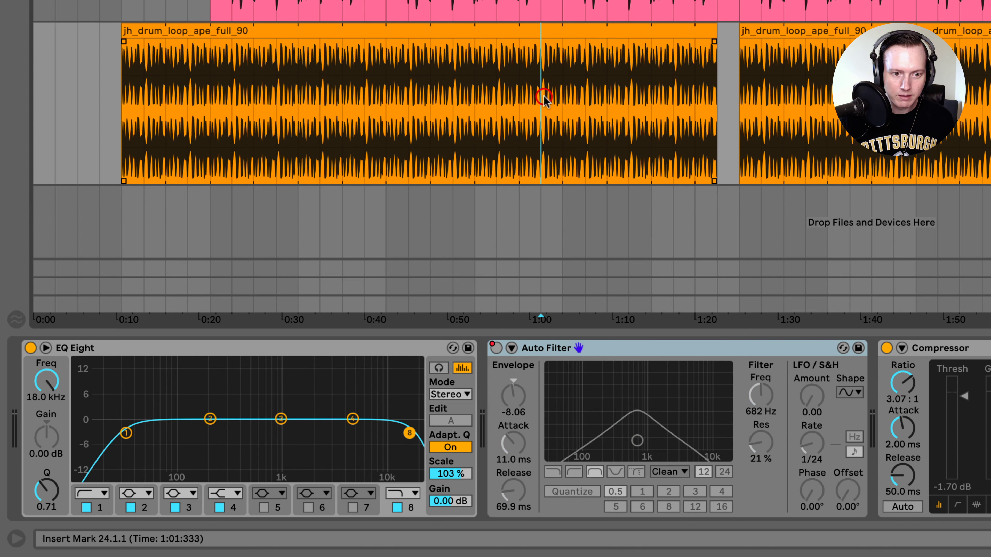
key(space)
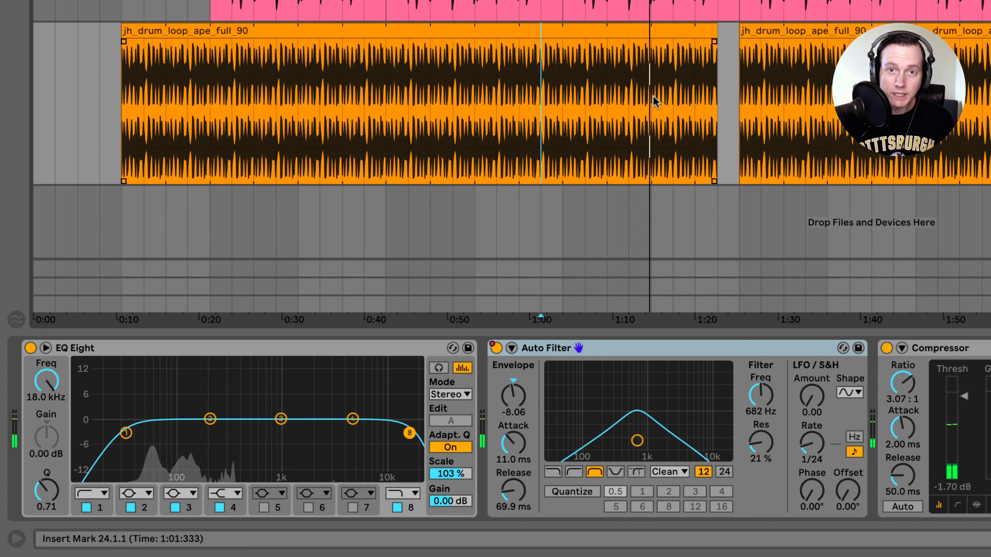
key(space)
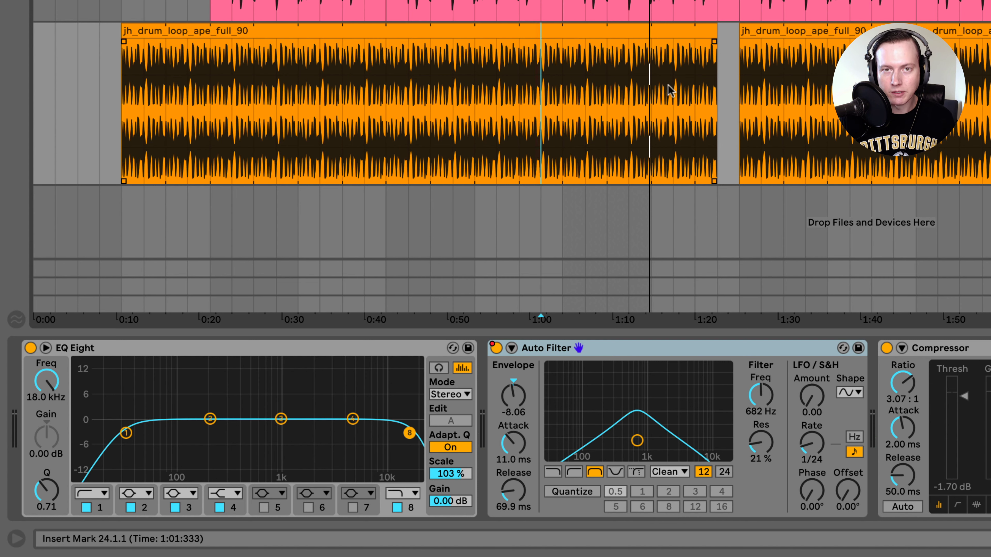
click(975, 347)
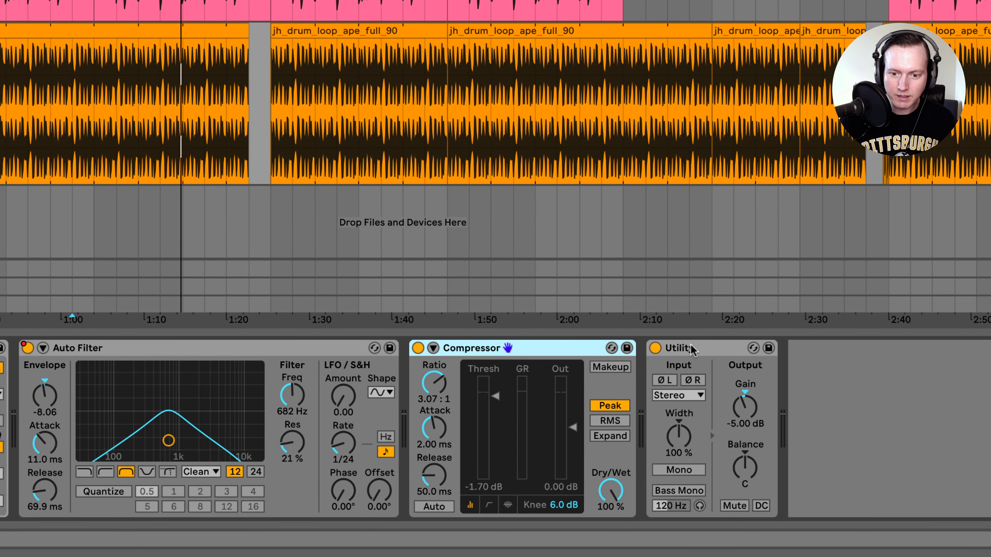
click(690, 343)
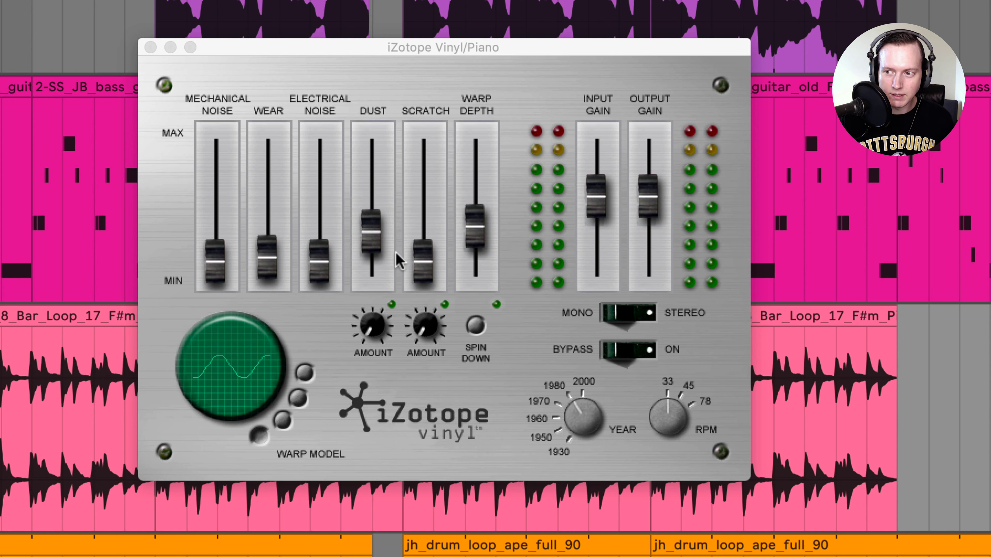
Audition the piano's iZotope Vinyl effect with Warp Depth at 100%, and bring it back to just below halfway
drag(476, 228, 476, 140)
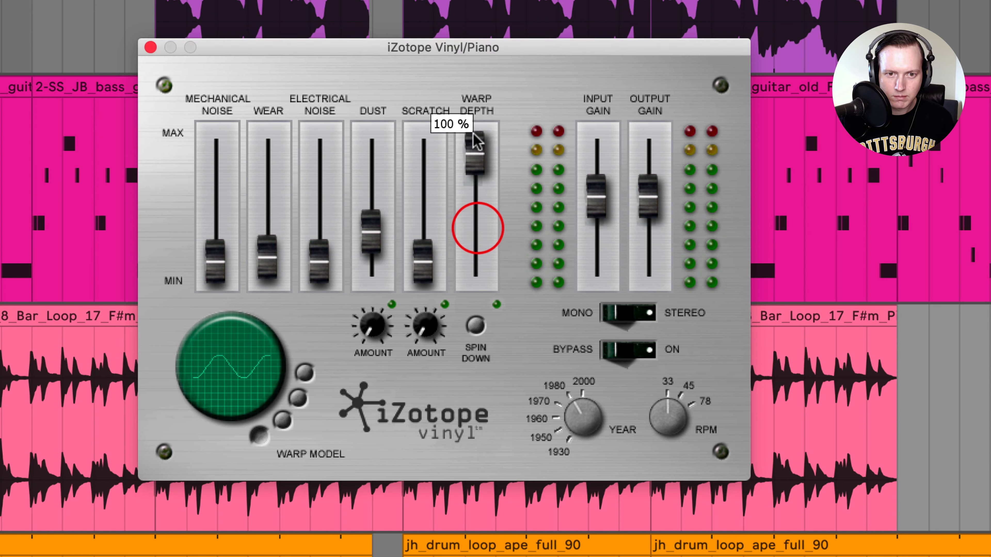
key(space)
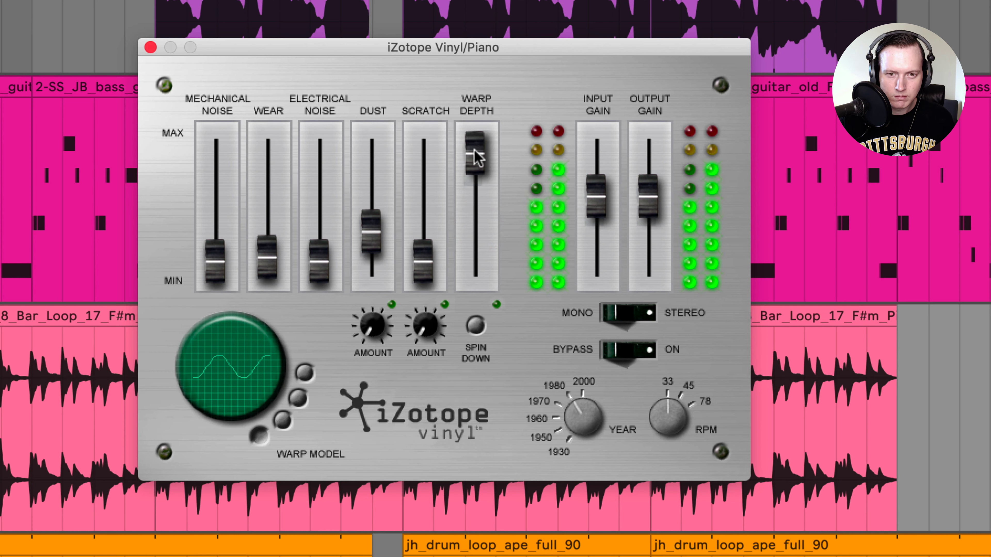
drag(477, 156, 475, 221)
Raise the Scratch level in iZotope Vinyl to just below halfway
mouse_move(419, 257)
mouse_down()
mouse_move(426, 139)
mouse_move(427, 240)
mouse_up()
drag(423, 326, 435, 376)
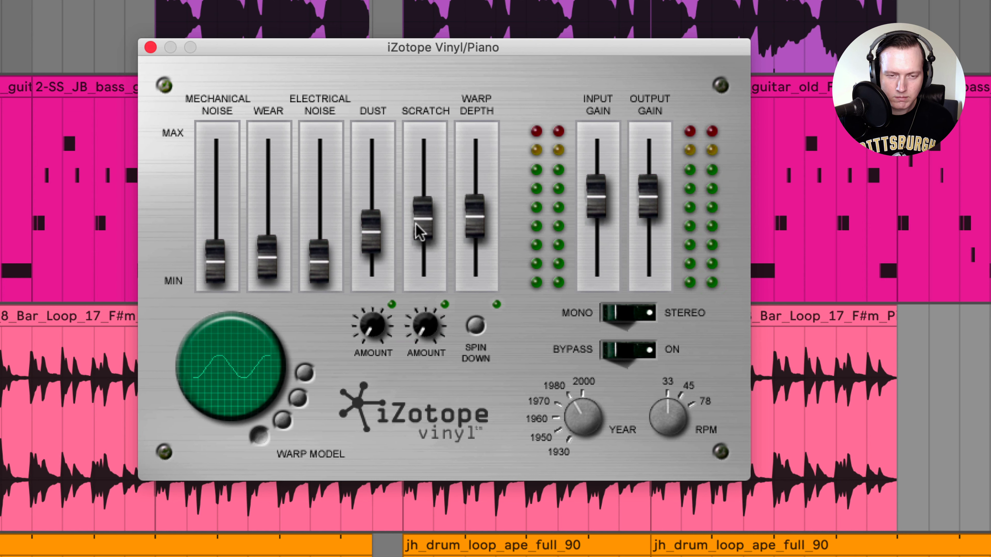
drag(417, 229, 416, 226)
Try the Year setting at 1930 in iZotope Vinyl and return it to its original position
drag(578, 410, 579, 531)
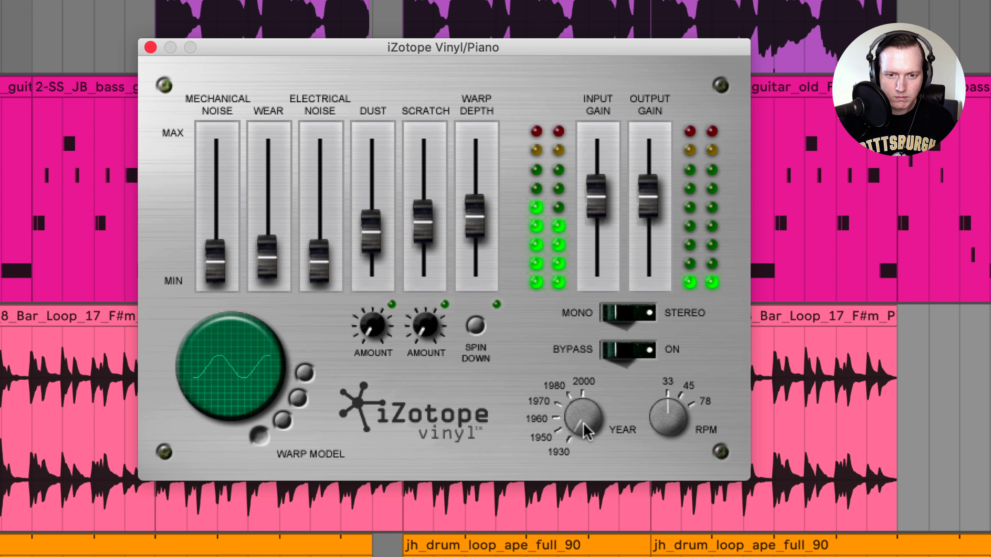
drag(578, 427, 581, 393)
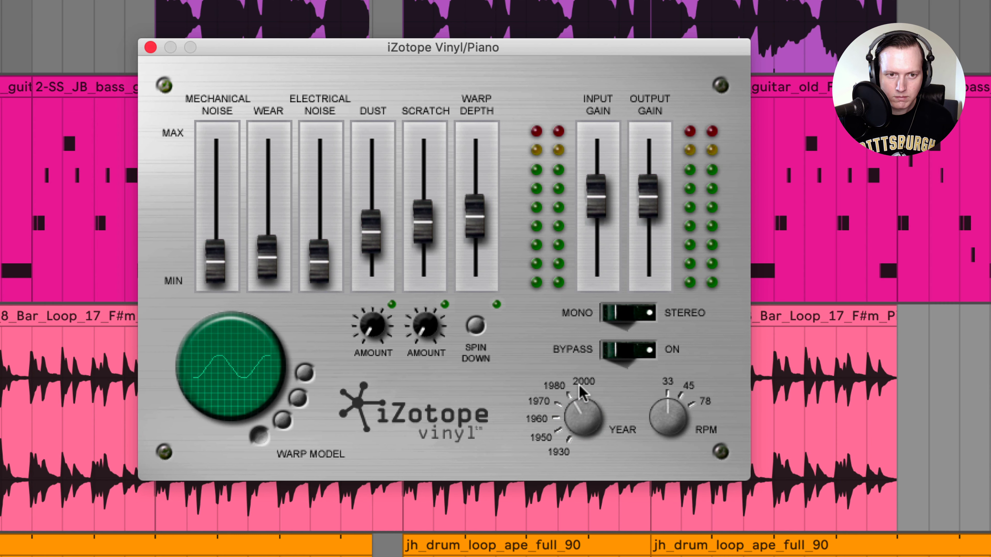
Set Mechanical Noise and Wear to minimum in iZotope Vinyl and close its window
mouse_move(214, 258)
mouse_down()
mouse_move(211, 172)
mouse_move(215, 273)
mouse_up()
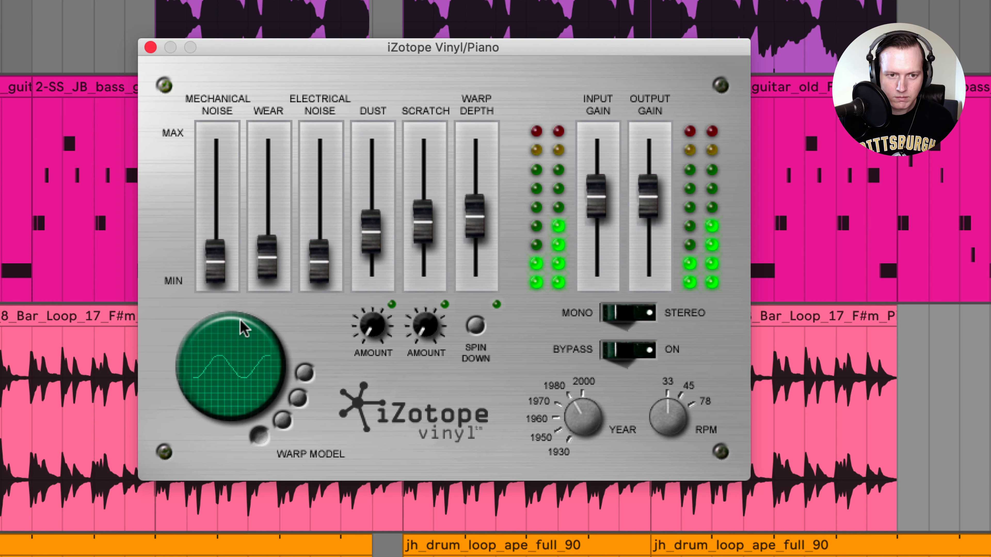
drag(265, 256, 265, 262)
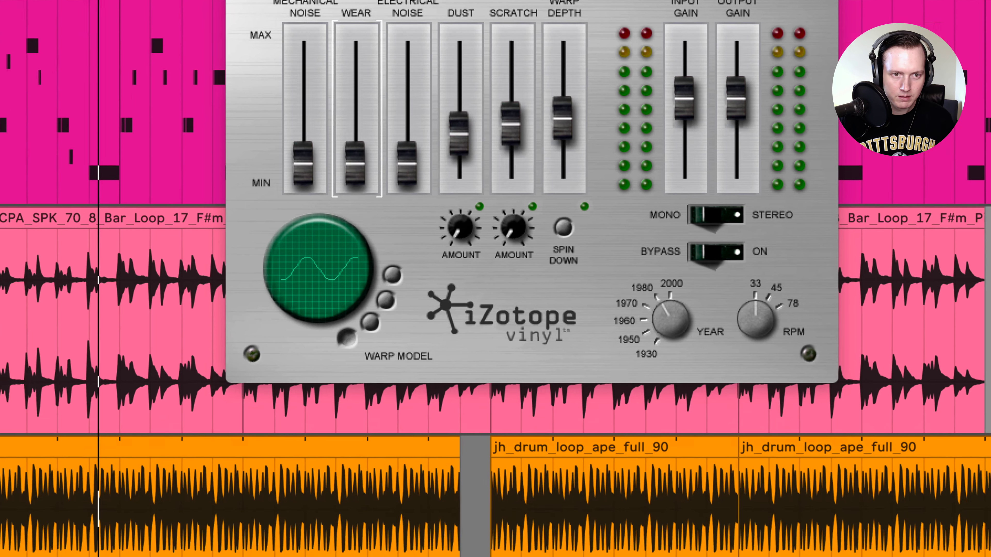
click(151, 47)
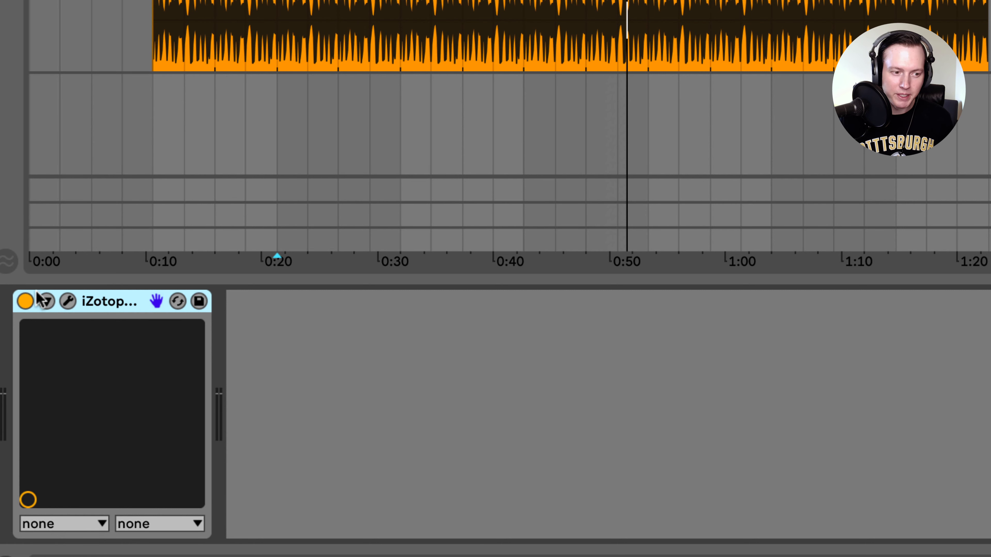
Compare the piano with iZotope Vinyl bypassed and active during playback, leaving the effect on
key(space)
click(26, 301)
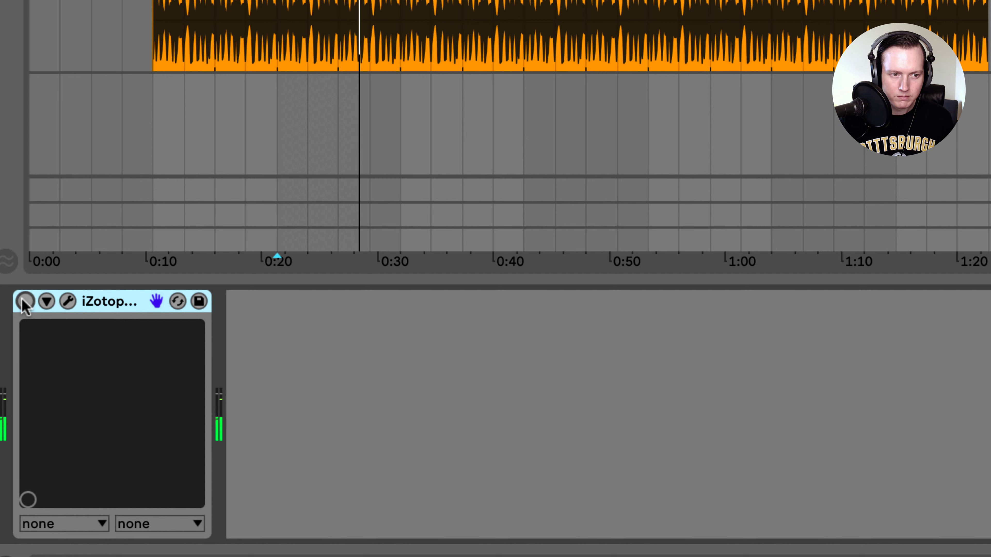
click(24, 301)
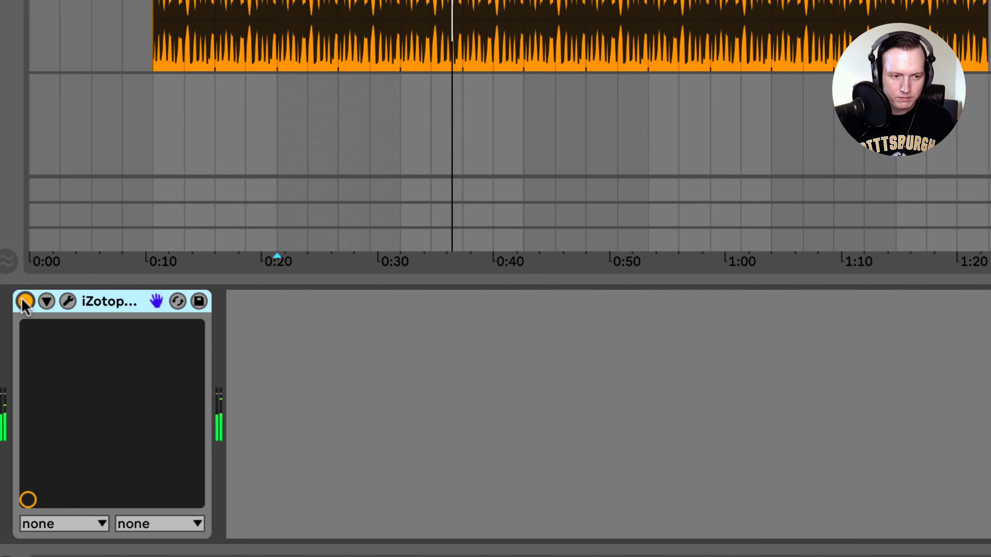
click(25, 301)
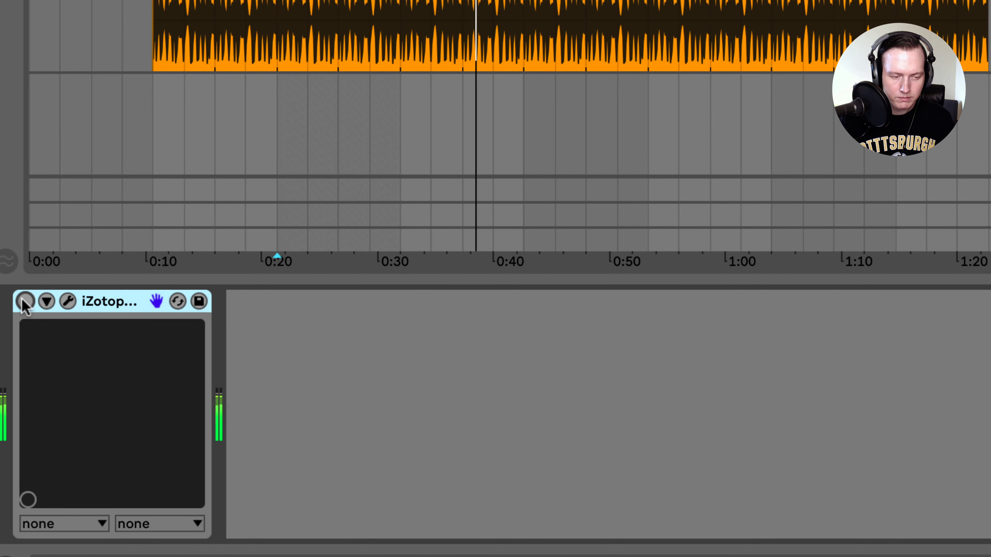
click(25, 301)
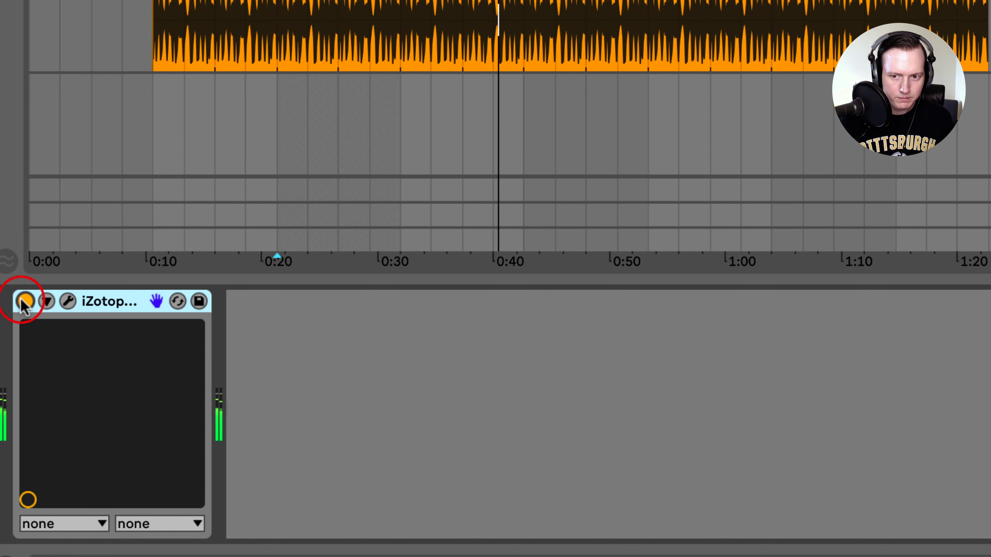
key(space)
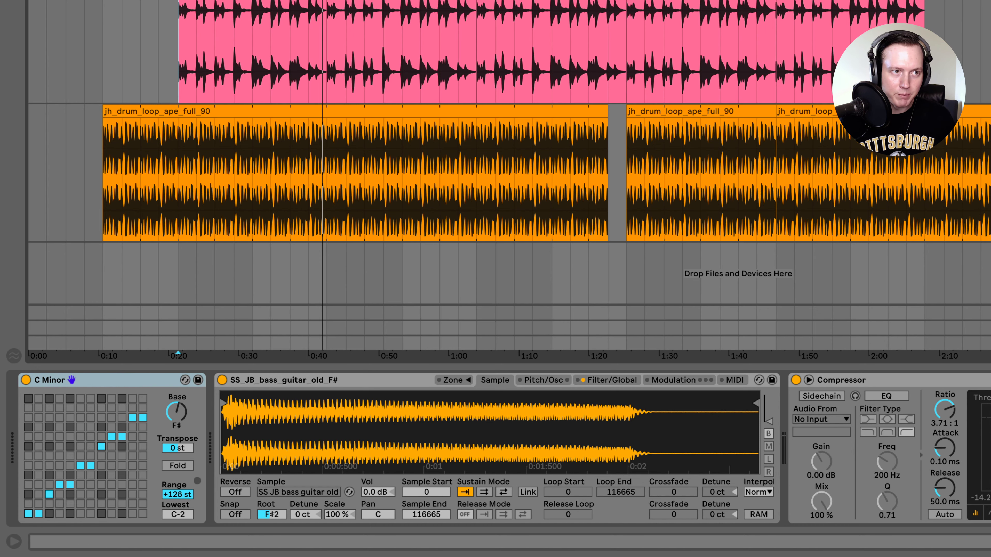
Look through the Scale presets among the MIDI effects in the browser, and hide the browser
key(super+alt+b)
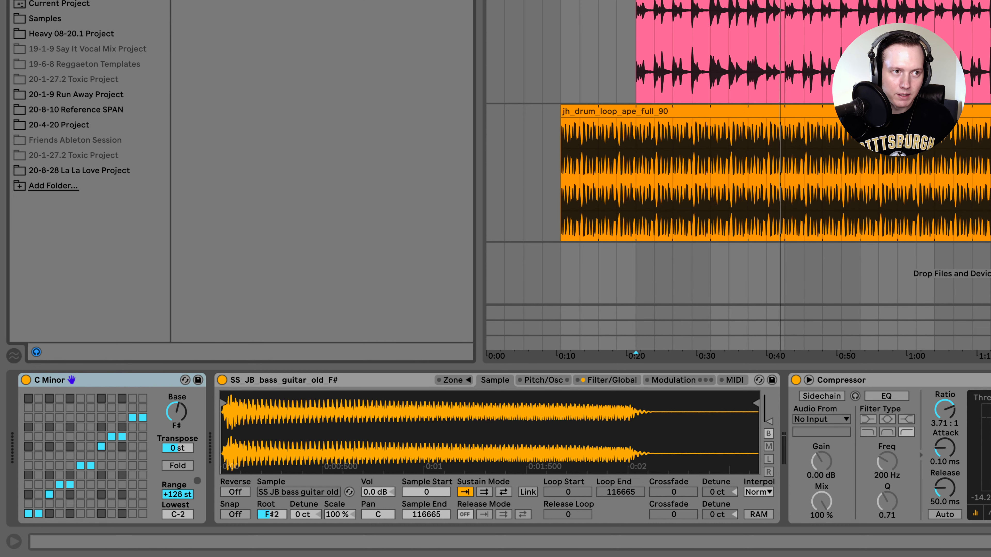
key(super+alt+b)
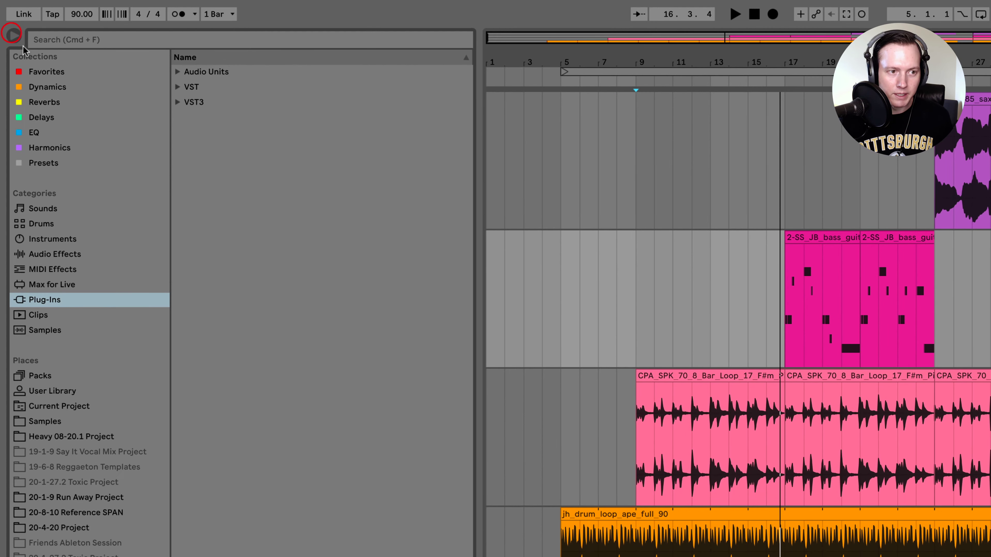
click(74, 270)
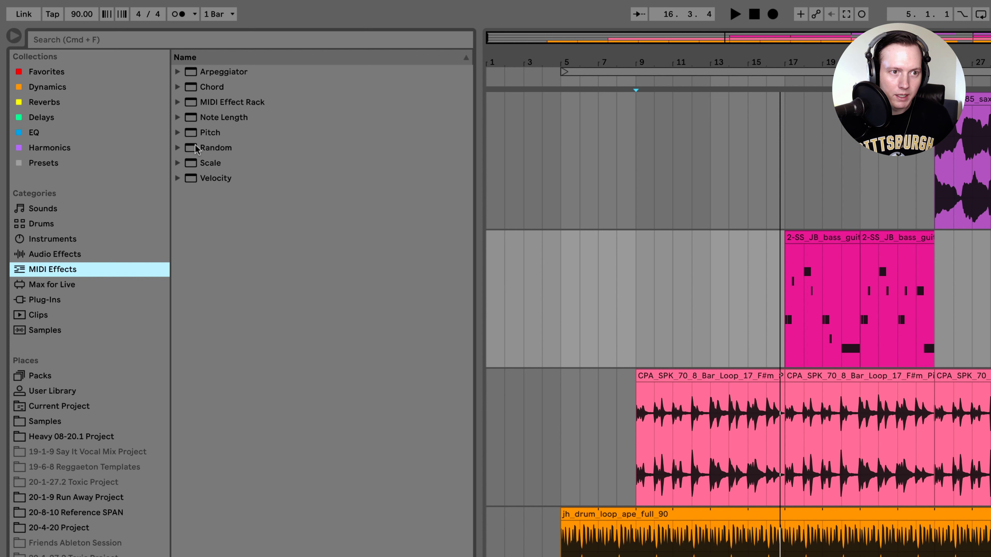
click(200, 164)
click(178, 163)
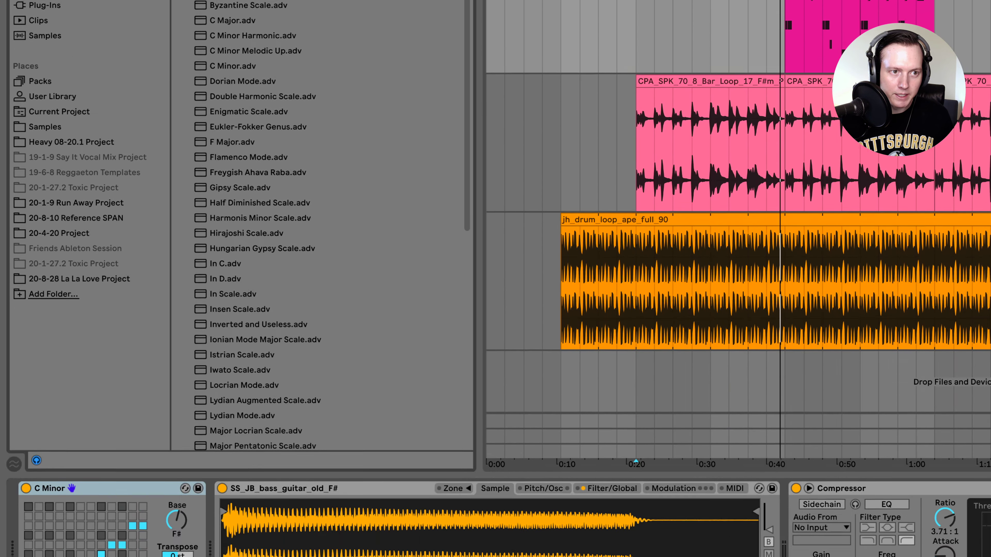
click(178, 163)
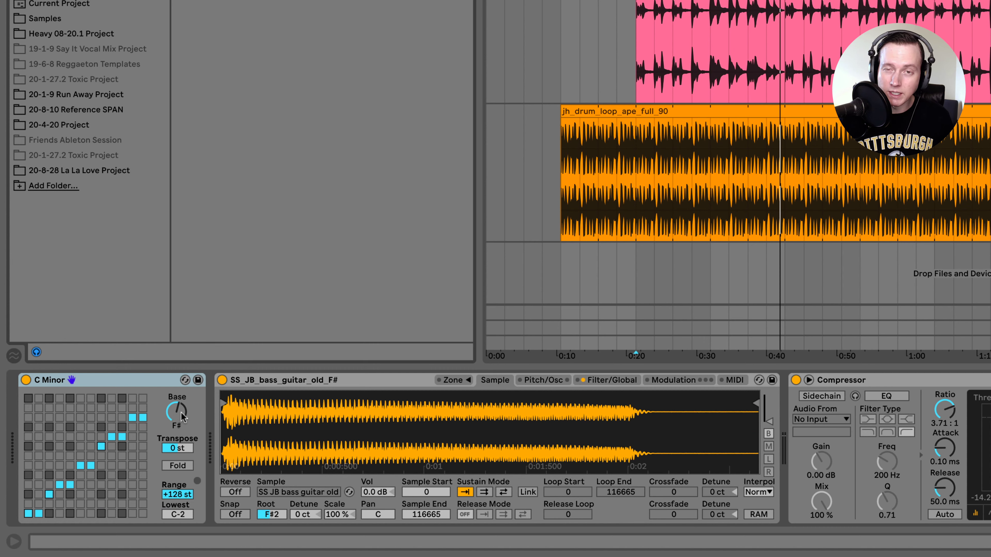
key(super+alt+b)
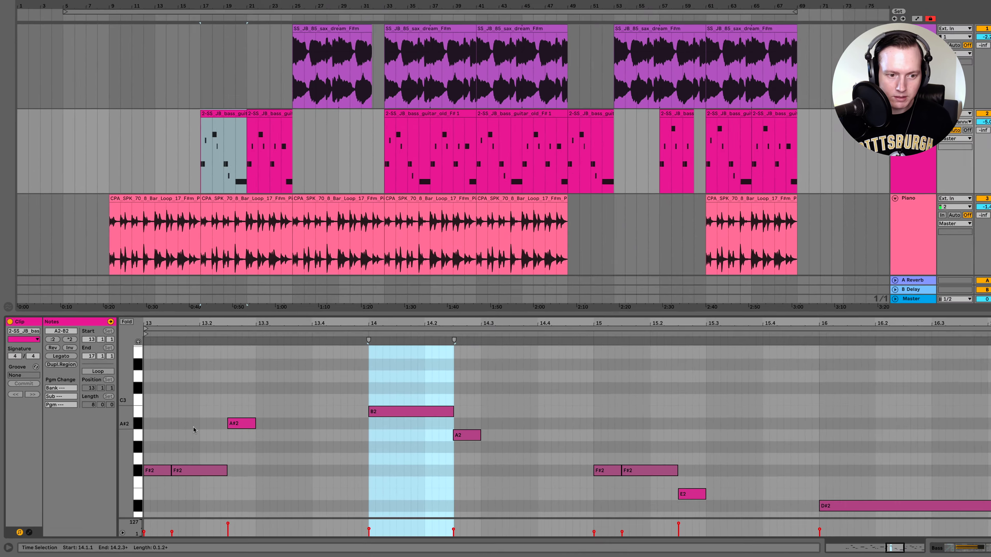
Play the bass part and examine the MIDI notes of the clips at bars 17 and 21
key(space)
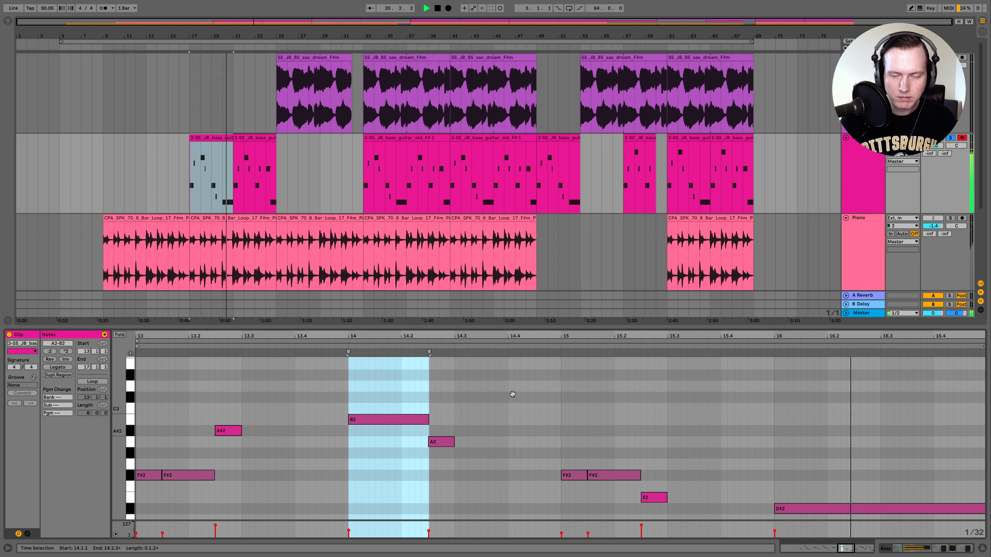
click(255, 137)
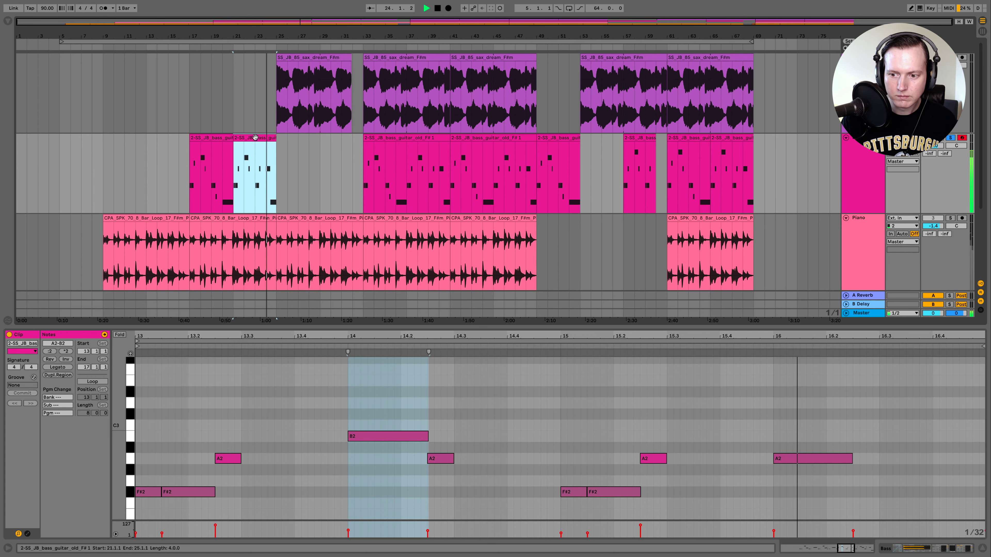
scroll(579, 449, down, 2)
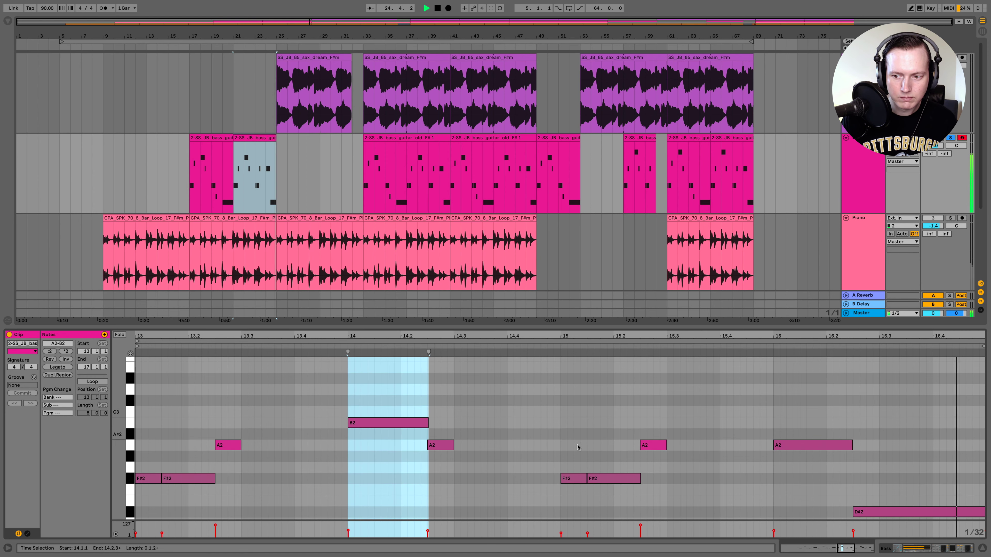
click(190, 183)
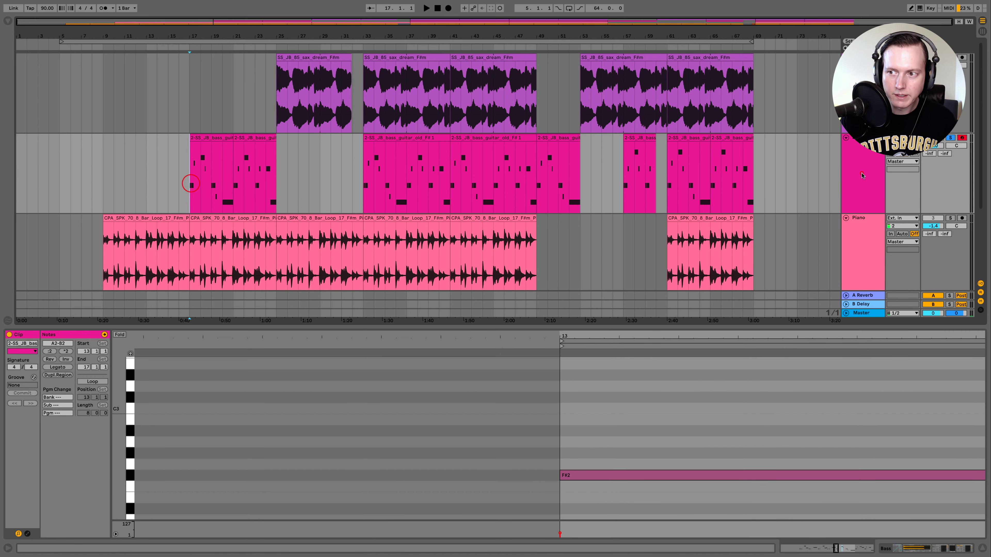
Review the bass track's first Compressor and open the JJP-Bass plug-in window
click(862, 174)
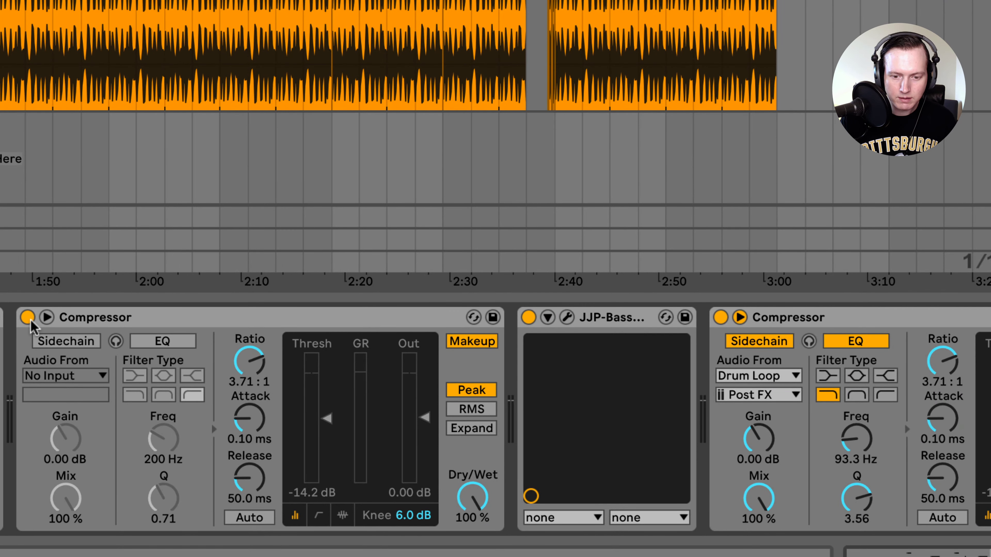
click(77, 316)
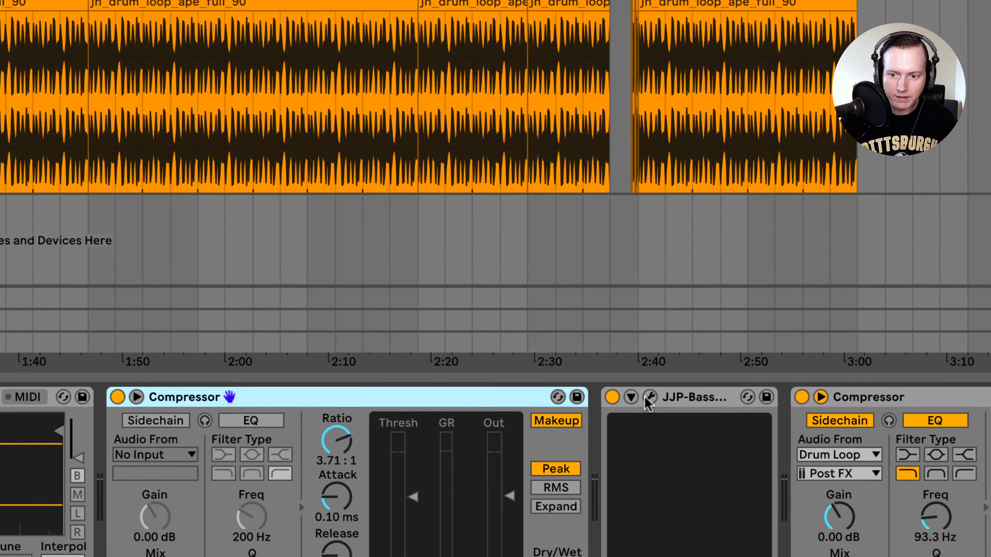
click(566, 316)
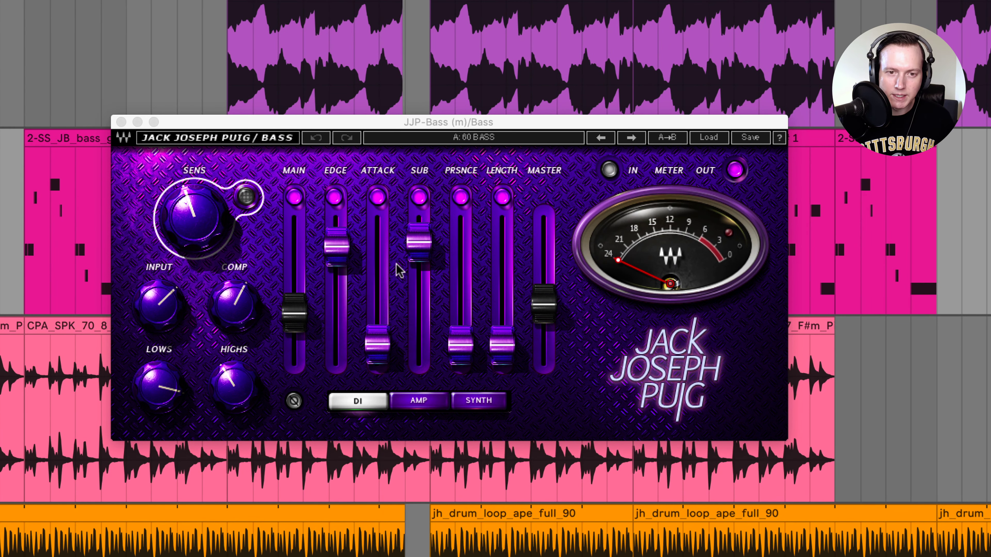
Play the bass through the JJP-Bass plug-in while watching its output meter, and stop playback
key(space)
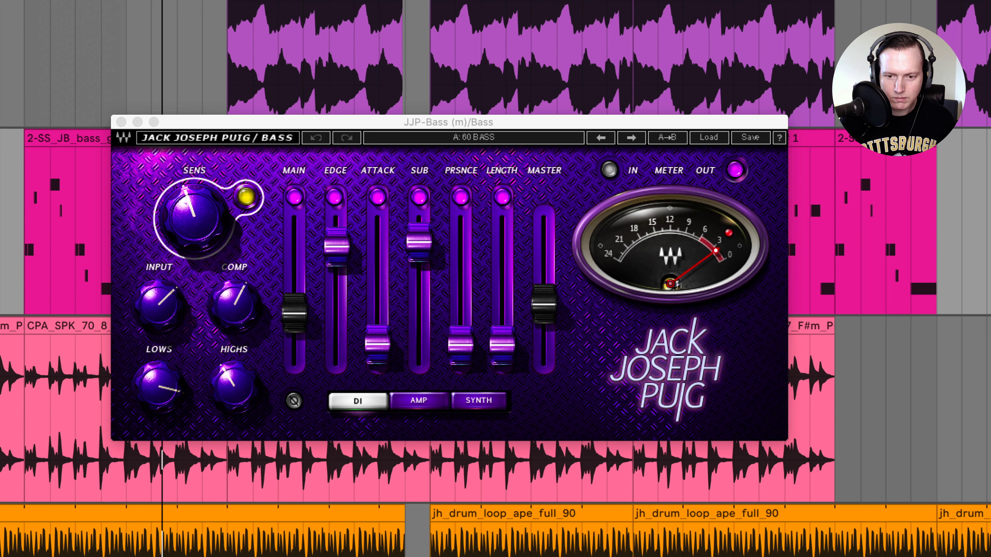
key(space)
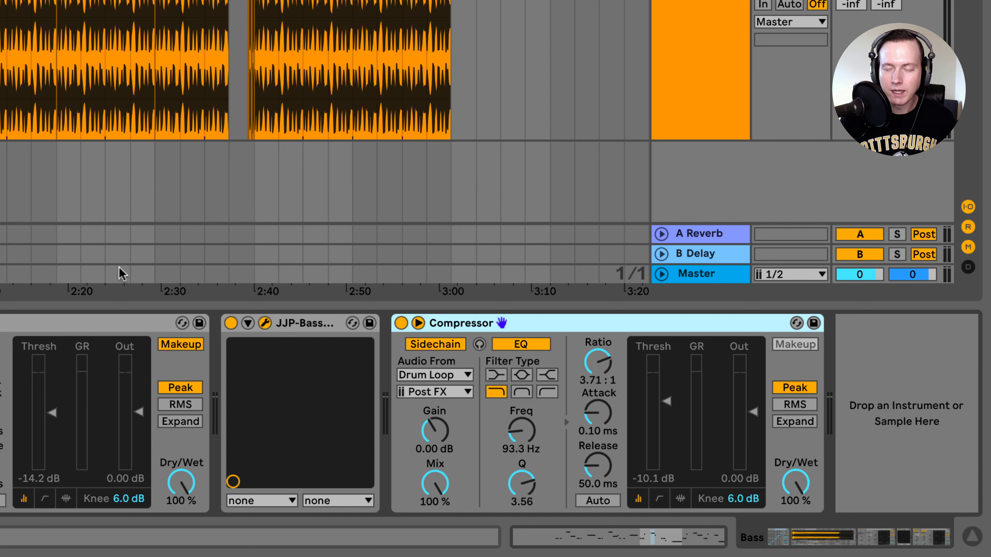
Listen to the Drum Loop sidechain signal of the bass's second Compressor, comparing its 145 Hz EQ filter switched off and on
click(479, 344)
key(space)
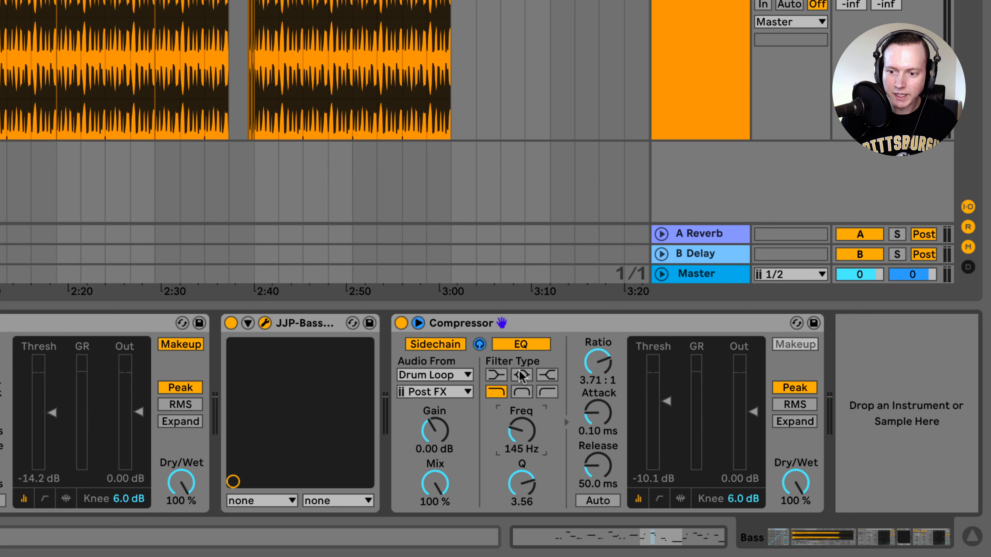
click(514, 345)
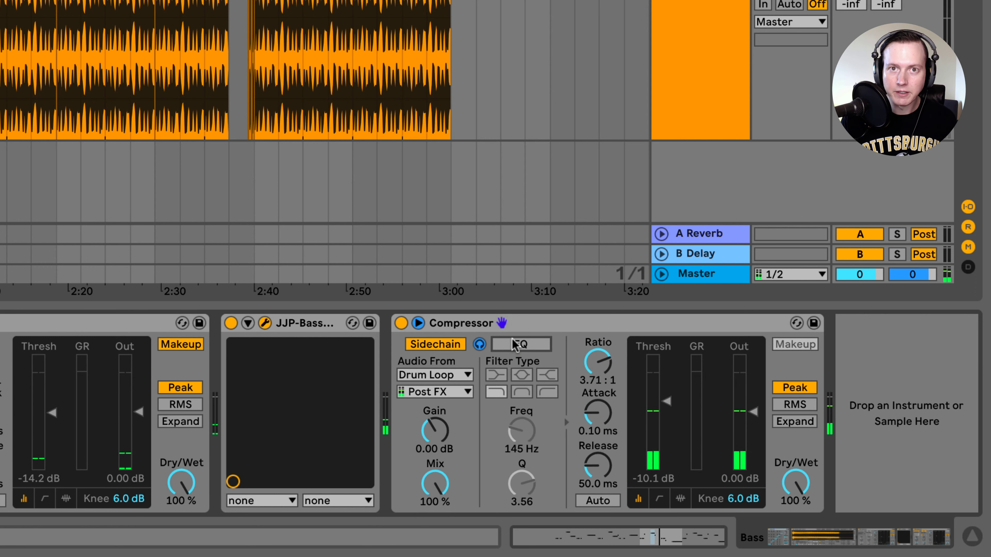
click(515, 345)
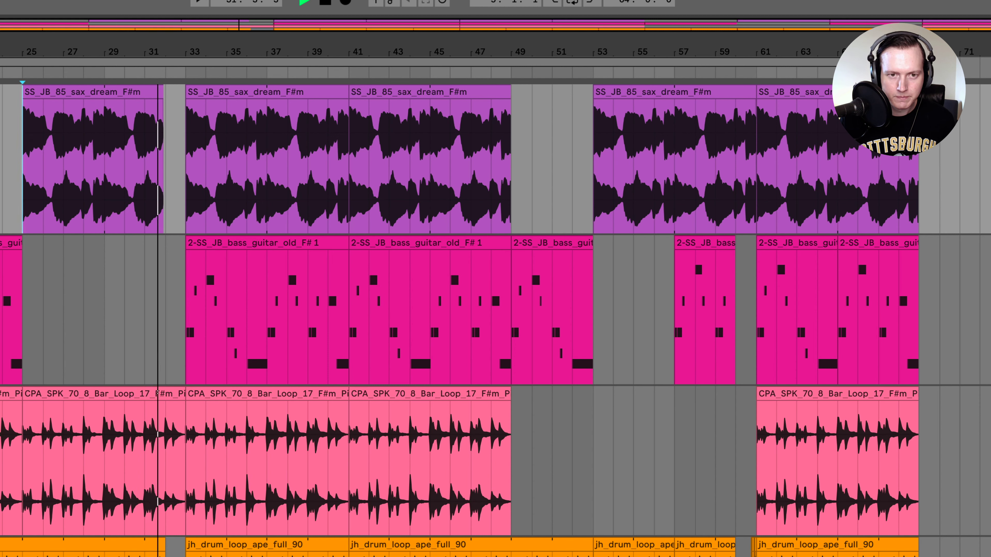
Turn on the sax's effect rack, bypass MannyM Distortion, Little AlterBoy, ValhallaVintageVerb and the second EQ Eight, and play the first EQ Eight alone
key(space)
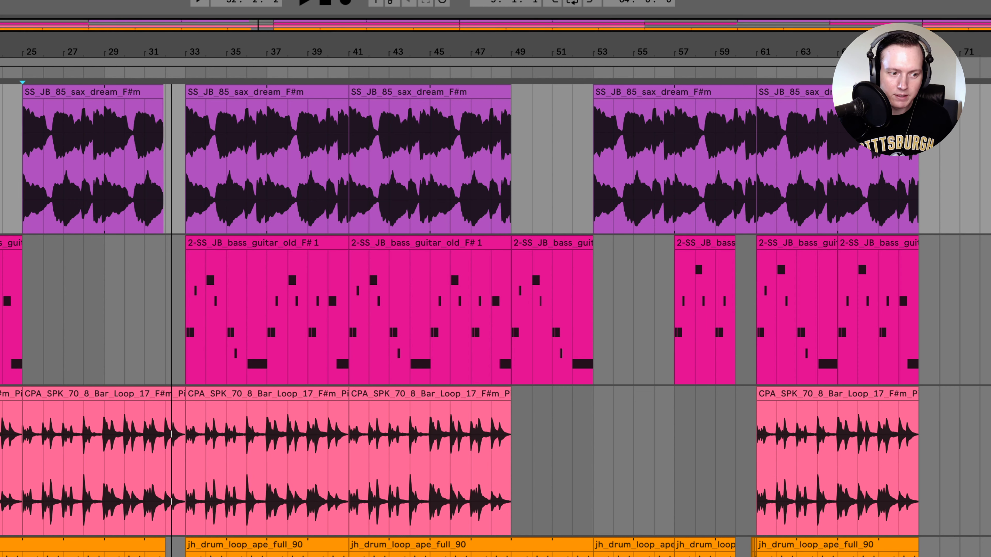
key(space)
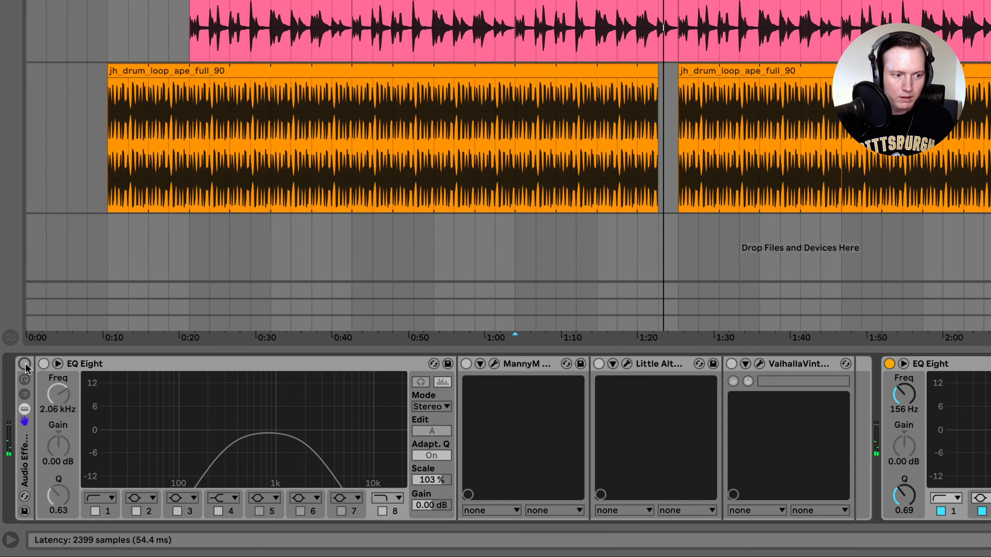
click(24, 364)
click(889, 363)
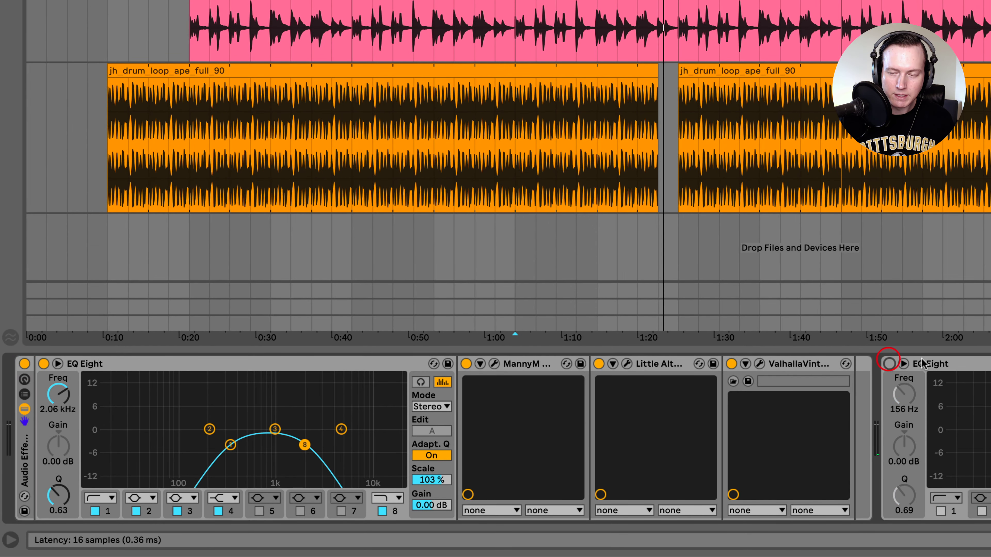
click(466, 363)
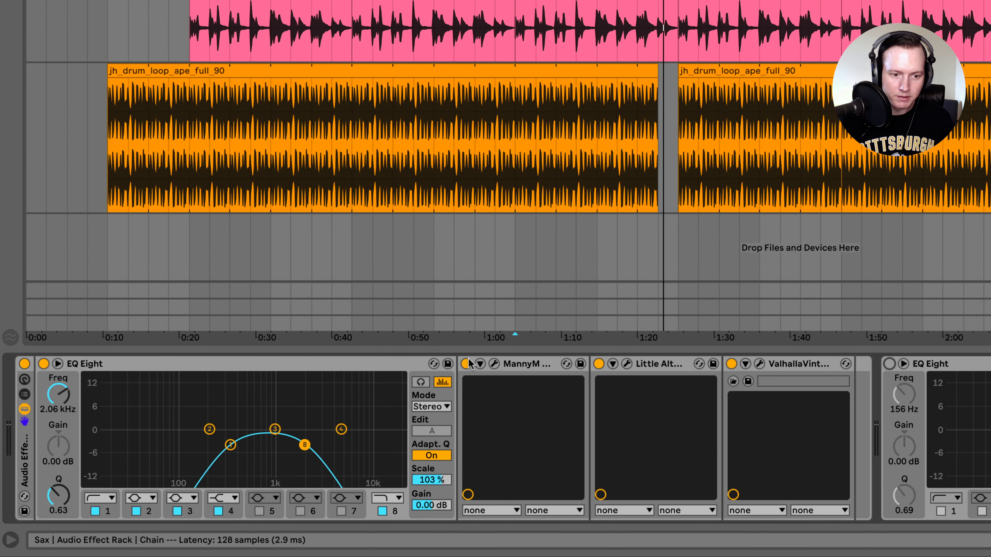
click(600, 364)
click(730, 364)
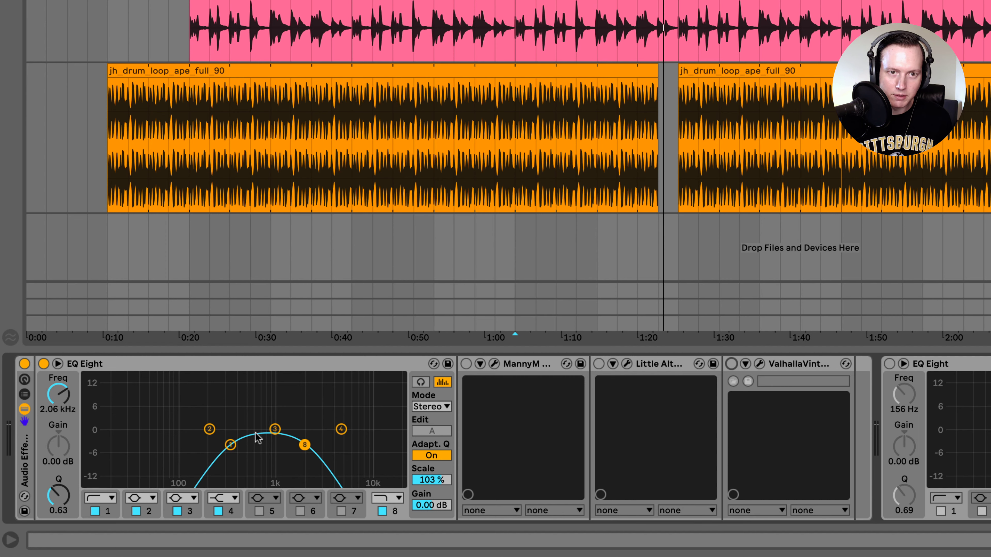
key(space)
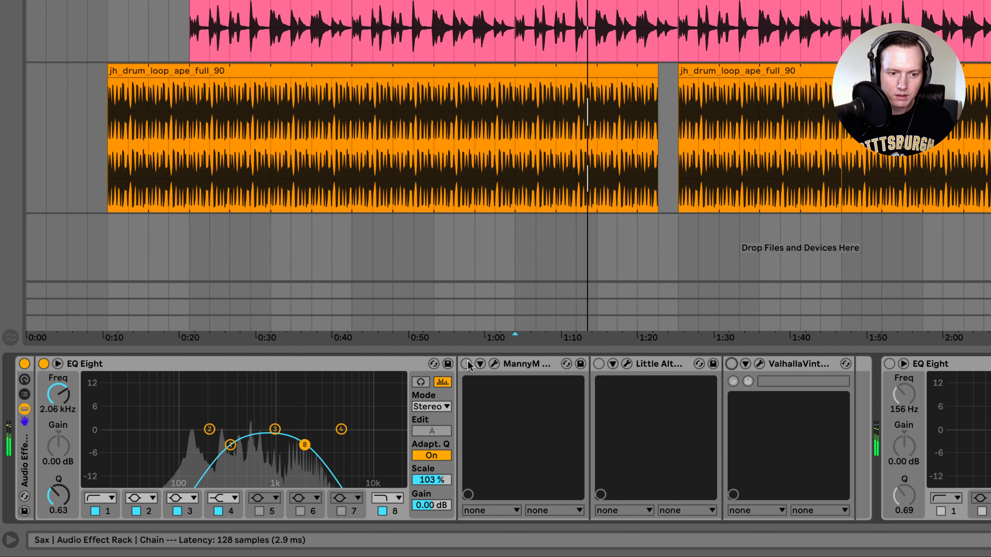
Open MannyM Distortion on the sax, switch the effect on during playback to hear its drive, and close its window
click(494, 364)
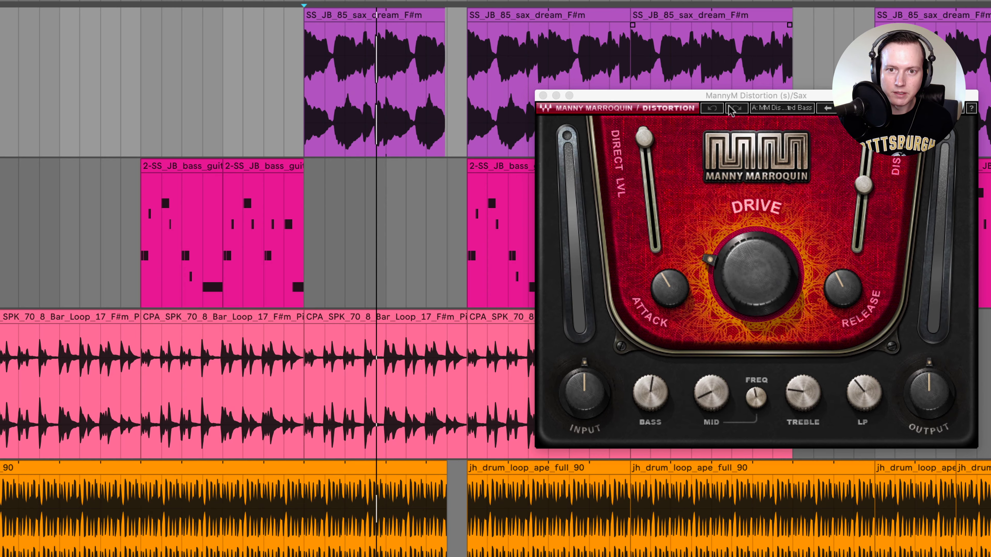
drag(741, 96, 433, 112)
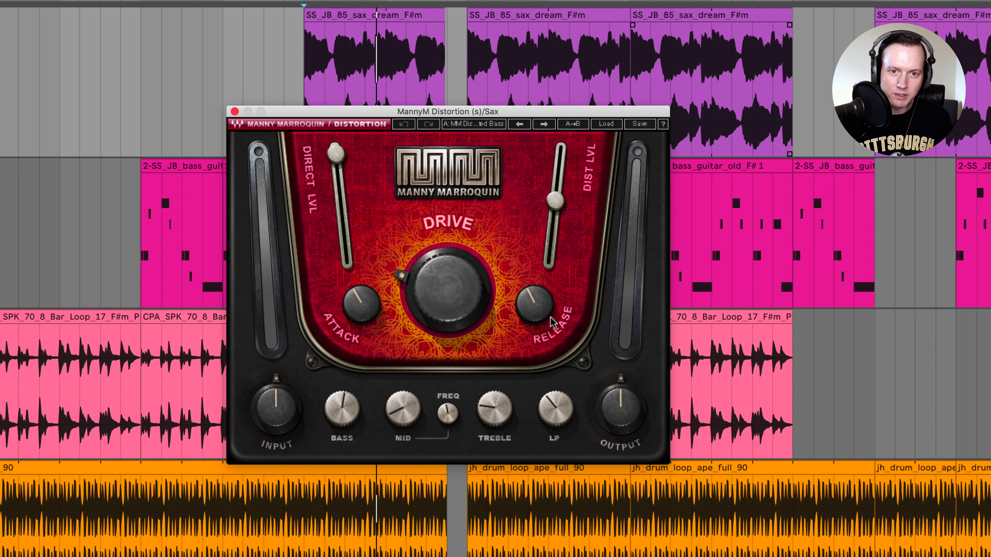
key(space)
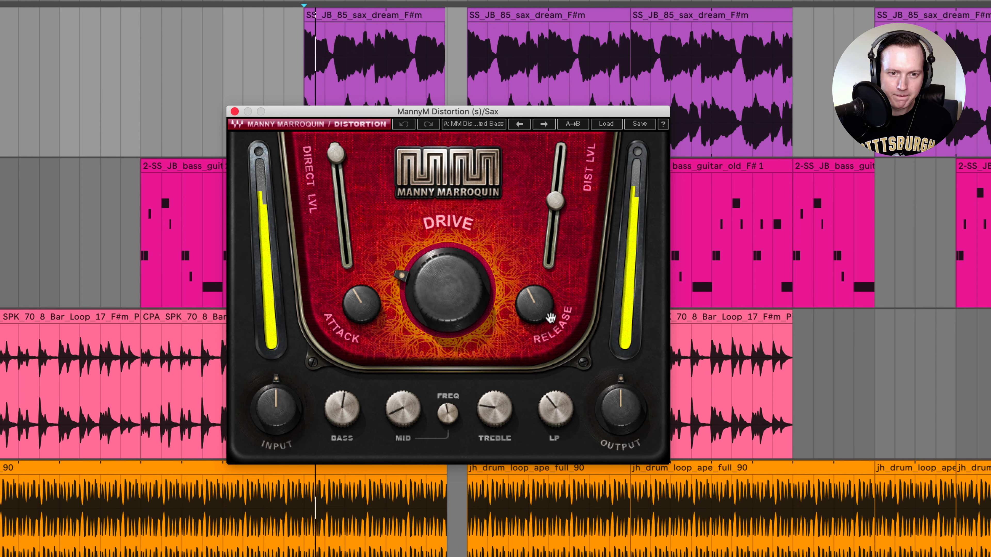
click(468, 556)
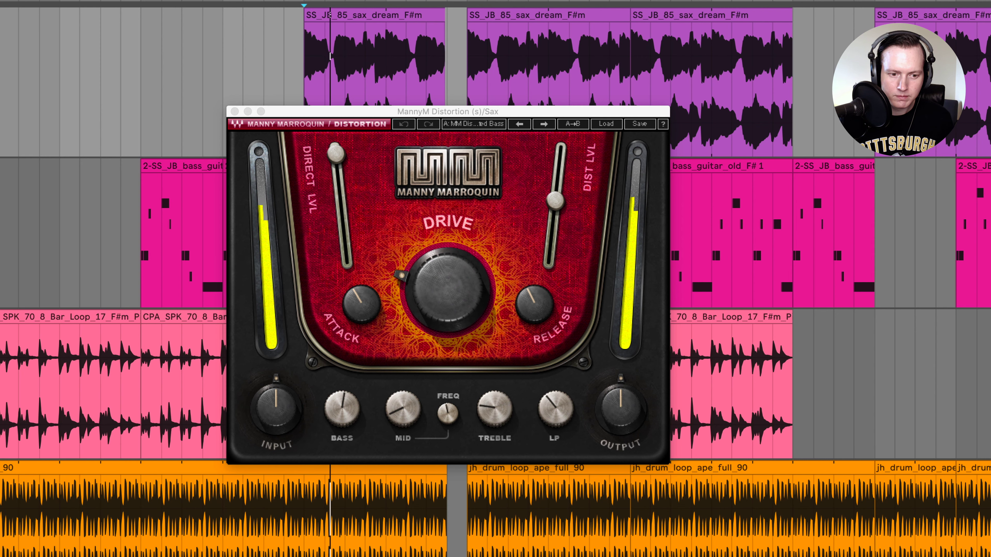
click(235, 112)
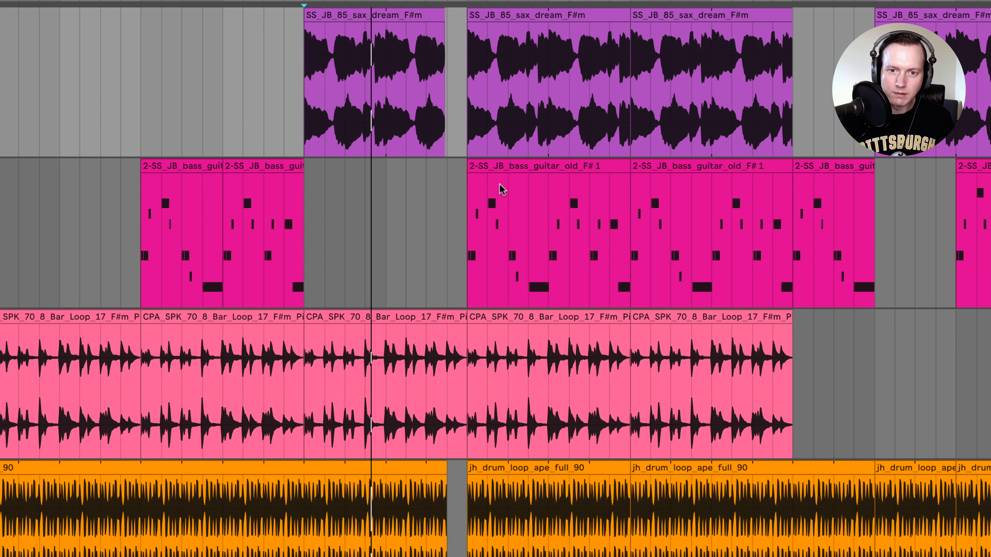
Audition Little AlterBoy on the sax, trying its Mix knob during playback, and close its window
drag(700, 109, 417, 148)
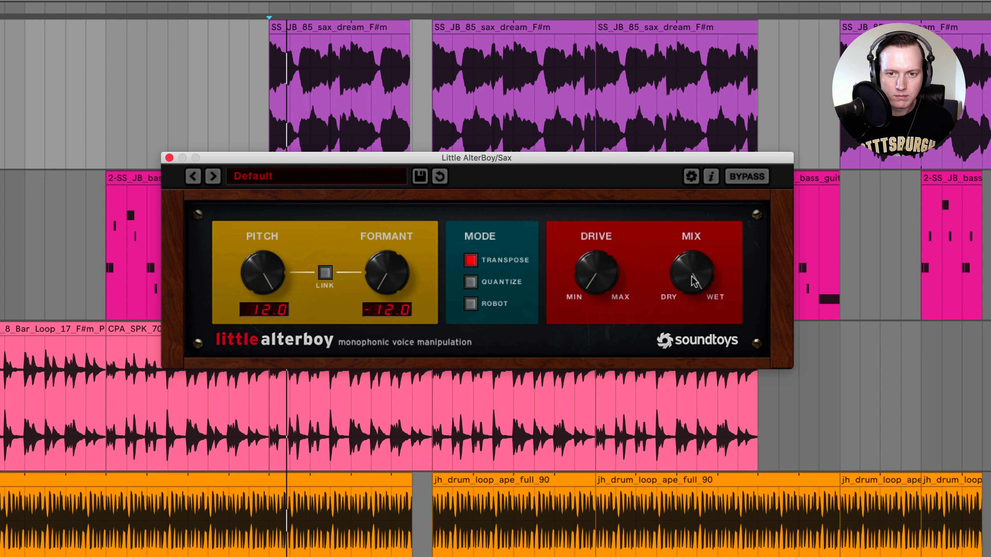
mouse_move(692, 277)
mouse_down()
mouse_move(719, 412)
mouse_move(705, 269)
mouse_up()
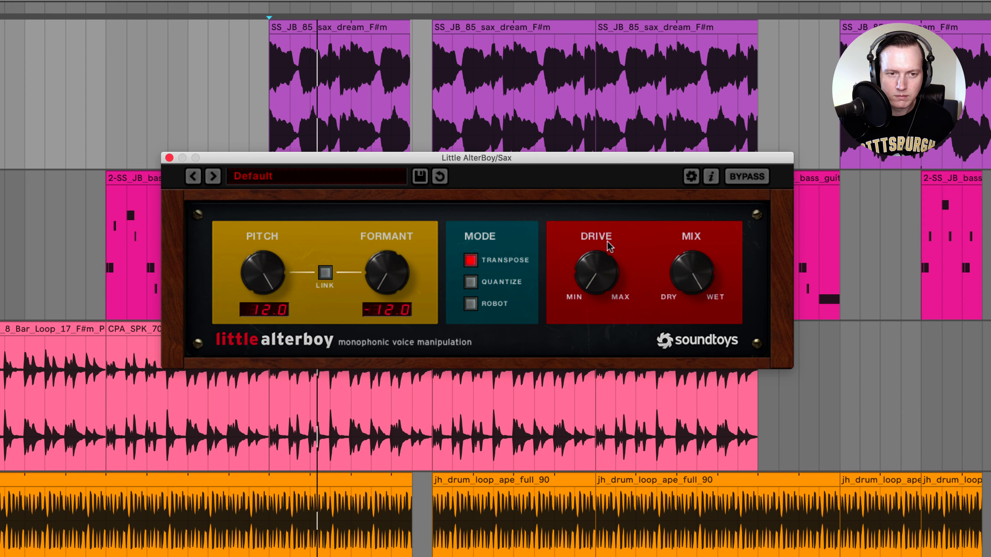
click(169, 157)
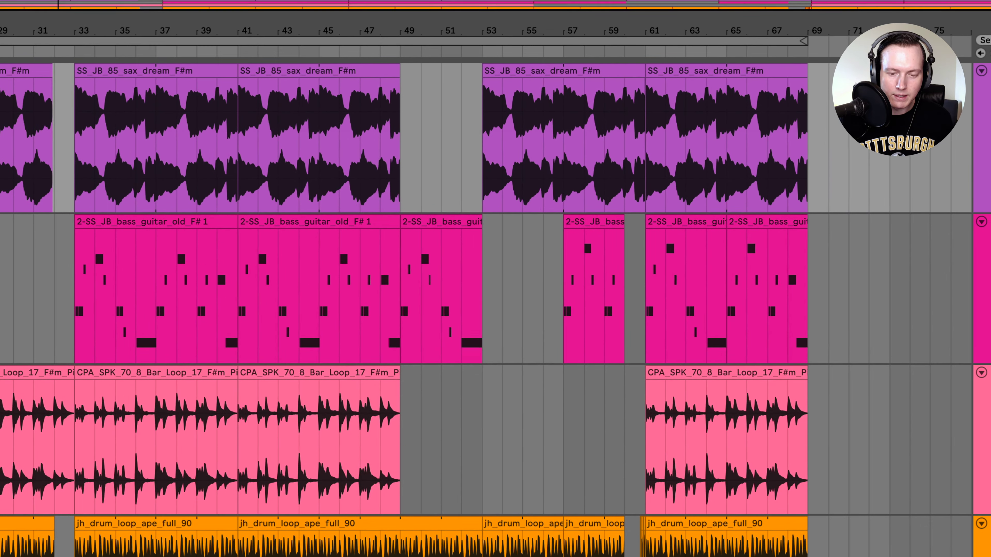
Review the ValhallaVintageVerb reverb settings on the sax and close its window
click(222, 555)
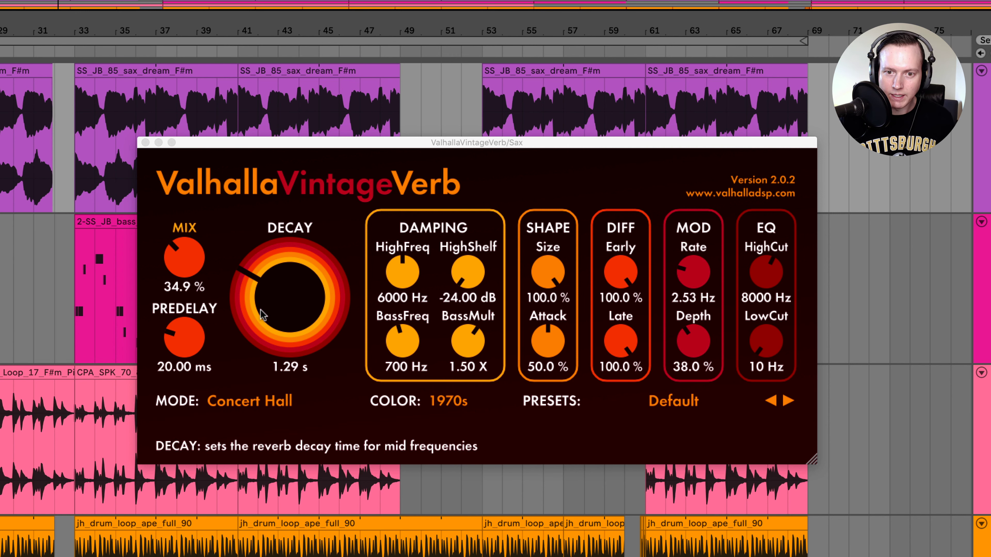
click(146, 142)
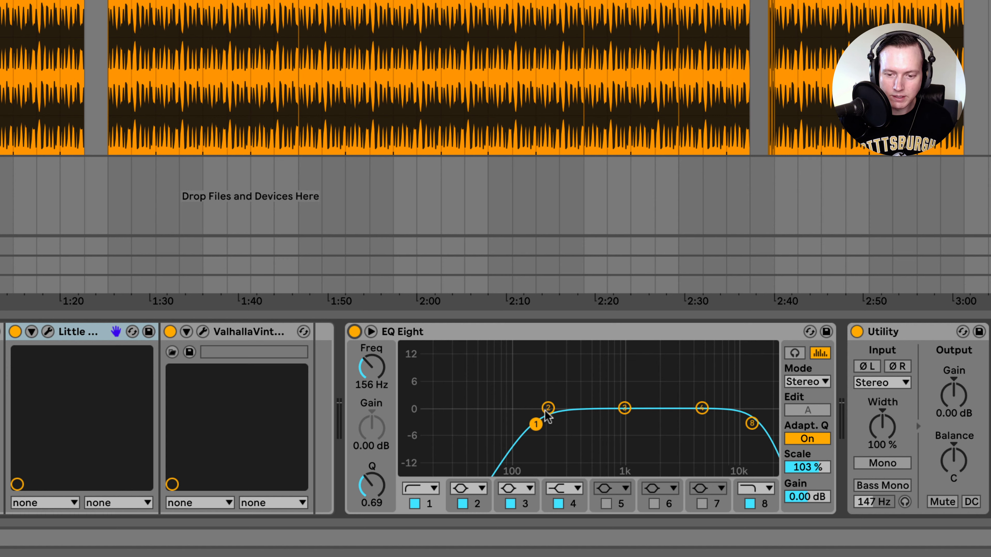
During playback, move the sax's second EQ Eight low cut to about 323 Hz and its high cut to about 2.84 kHz
key(space)
drag(547, 414, 560, 423)
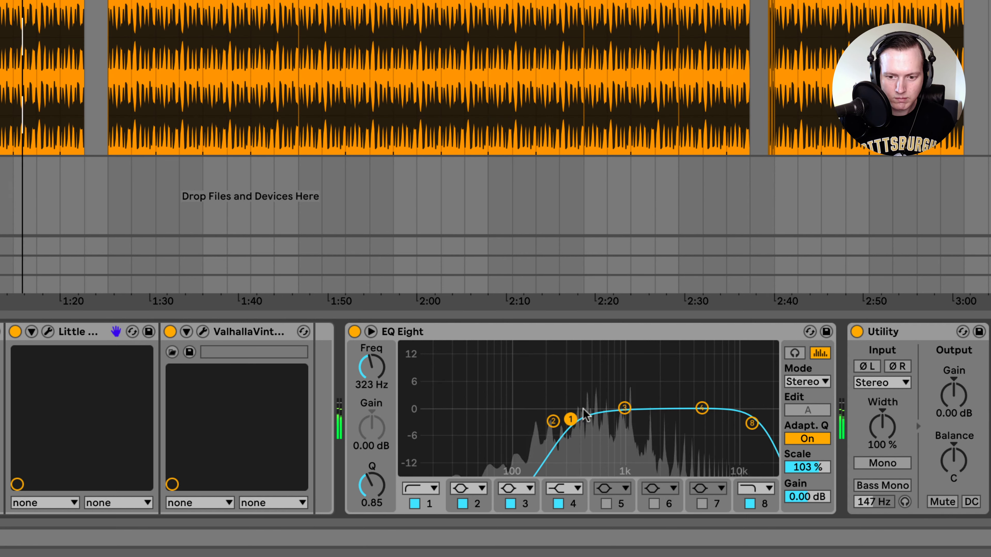
click(751, 423)
drag(751, 423, 675, 424)
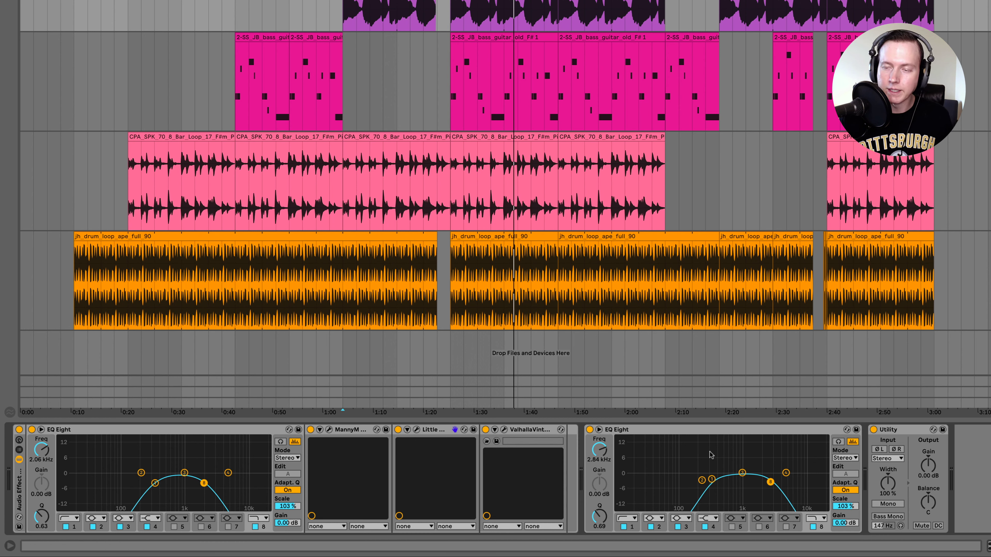
Play the break around bar 60 to hear the chopped drum fill leading into the piano's return
drag(843, 0, 843, 65)
click(382, 180)
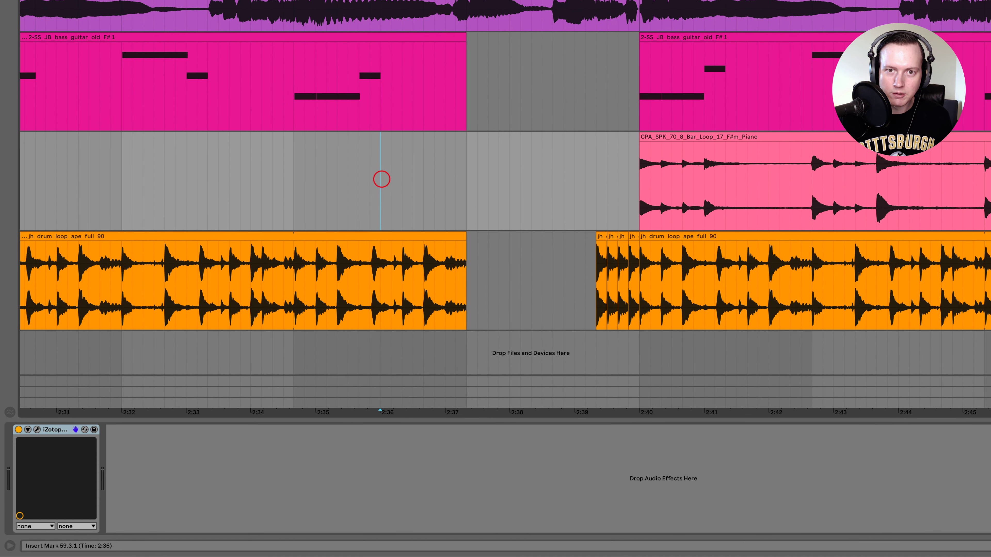
drag(589, 14, 589, 2)
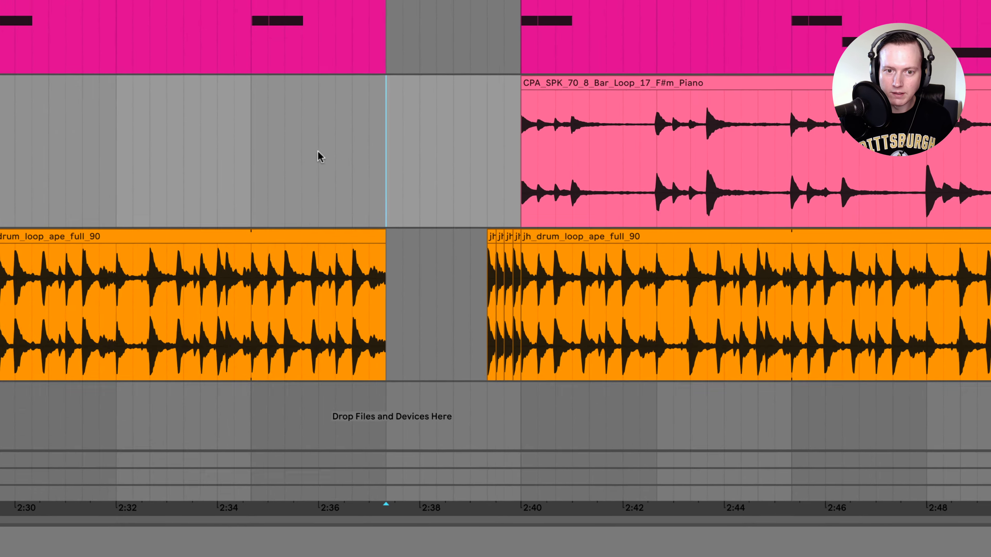
click(442, 180)
key(space)
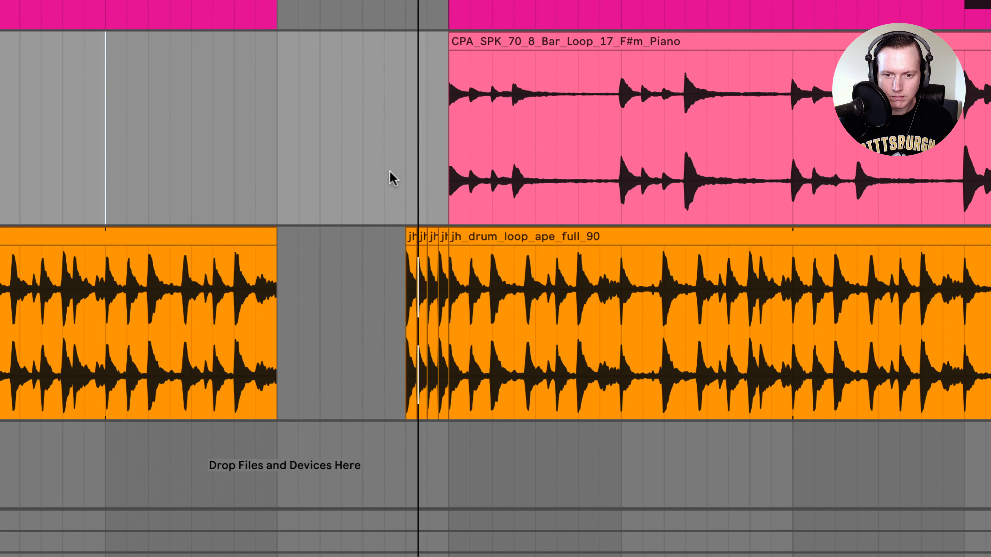
Split the second hit of the drum loop into its own slice just before the piano returns
scroll(402, 188, right, 3)
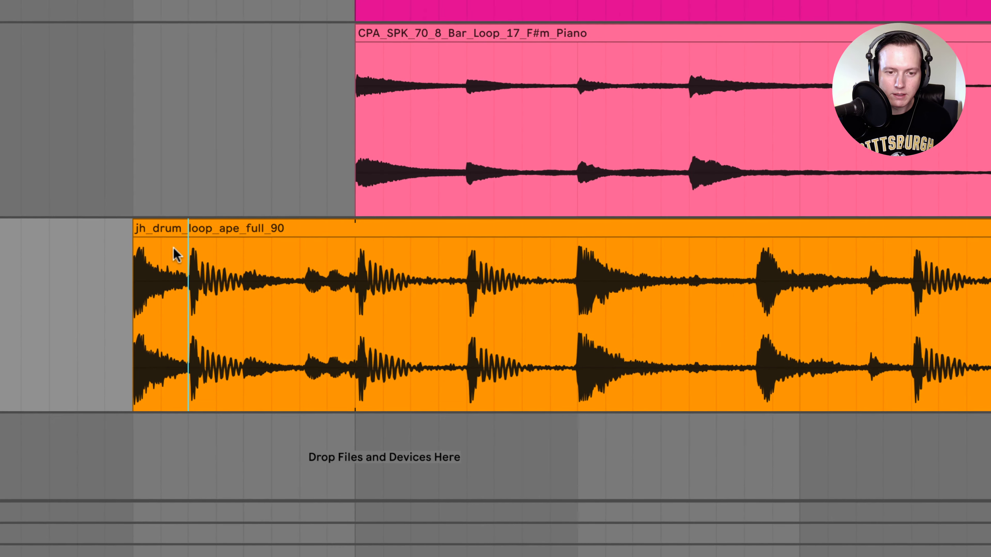
drag(242, 323, 195, 323)
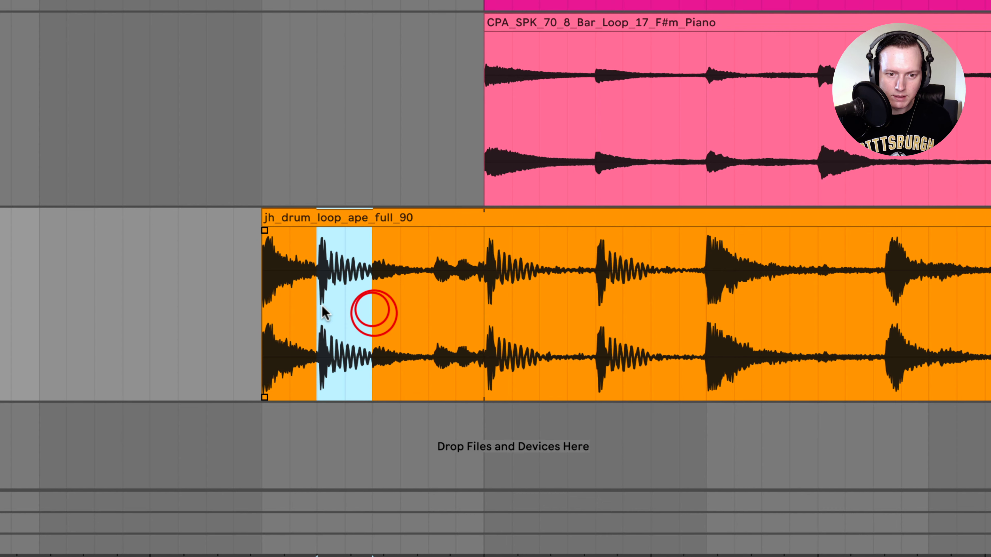
key(super+e)
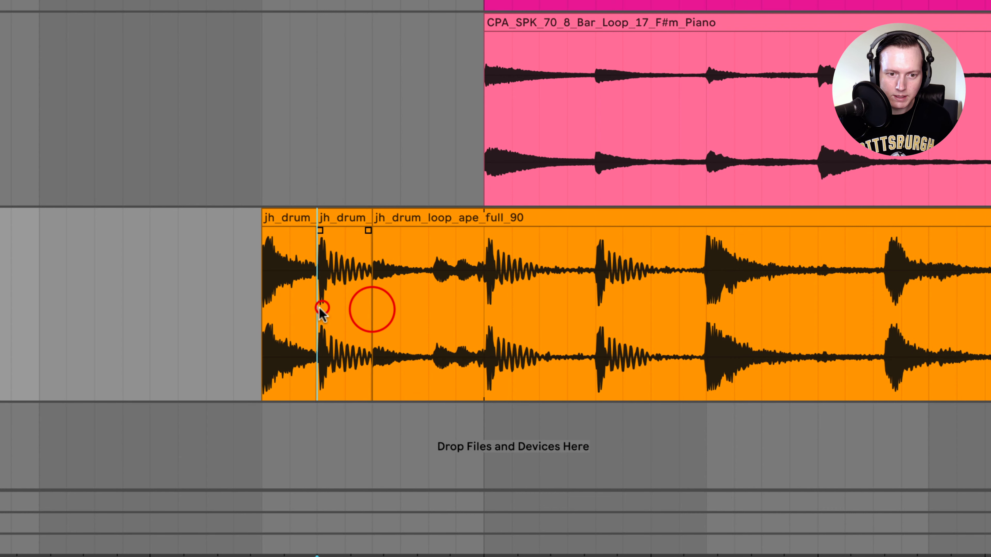
Copy the first drum slice to directly after the second slice, and play the fill
drag(321, 308, 264, 308)
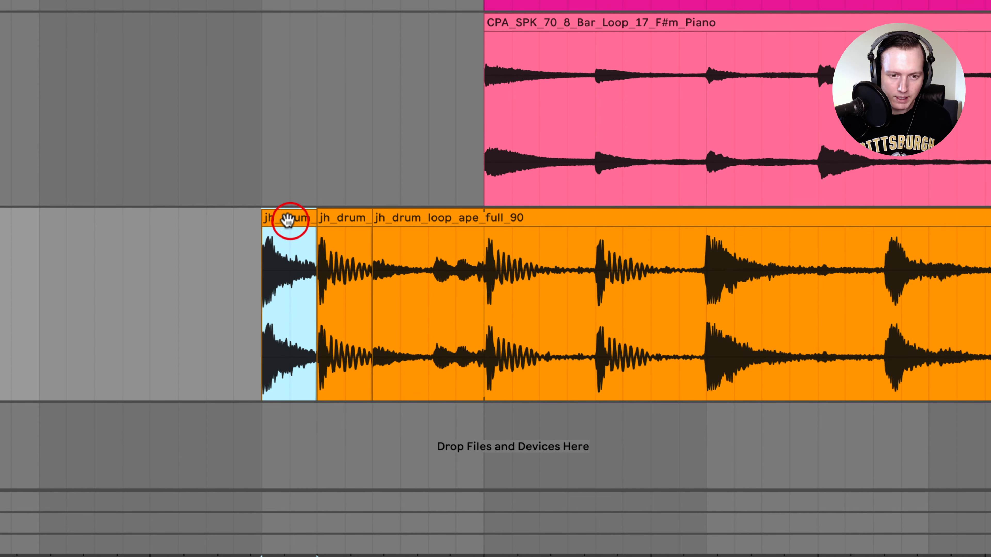
drag(288, 221, 409, 231)
click(334, 220)
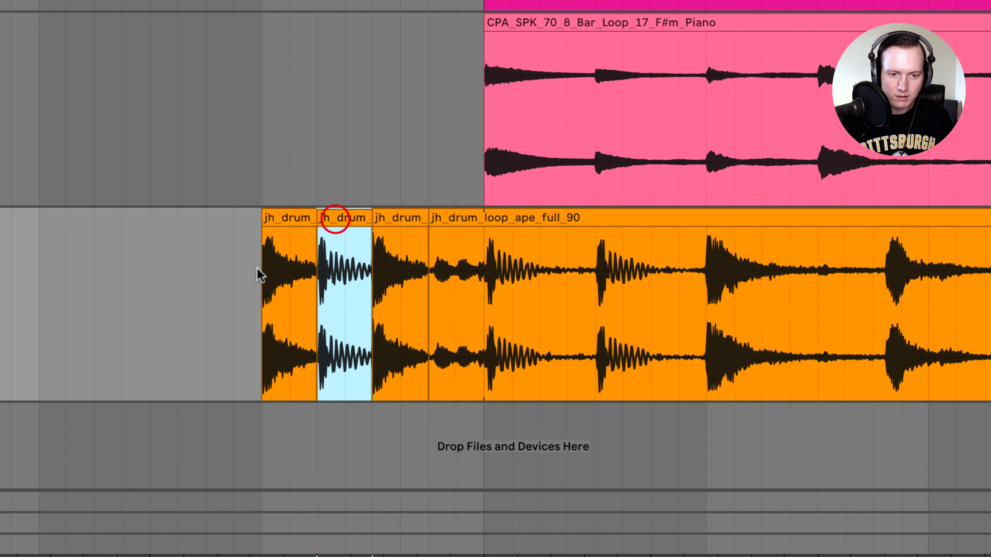
click(249, 283)
key(space)
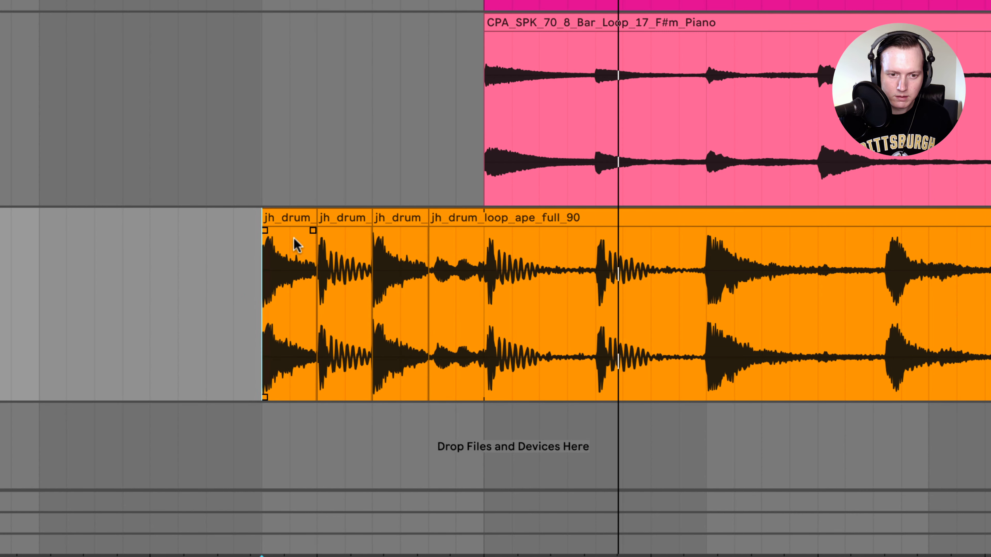
Copy the first drum slice into the fourth position, right before the piano clip starts, and audition the fill
drag(287, 215, 456, 215)
click(252, 303)
key(space)
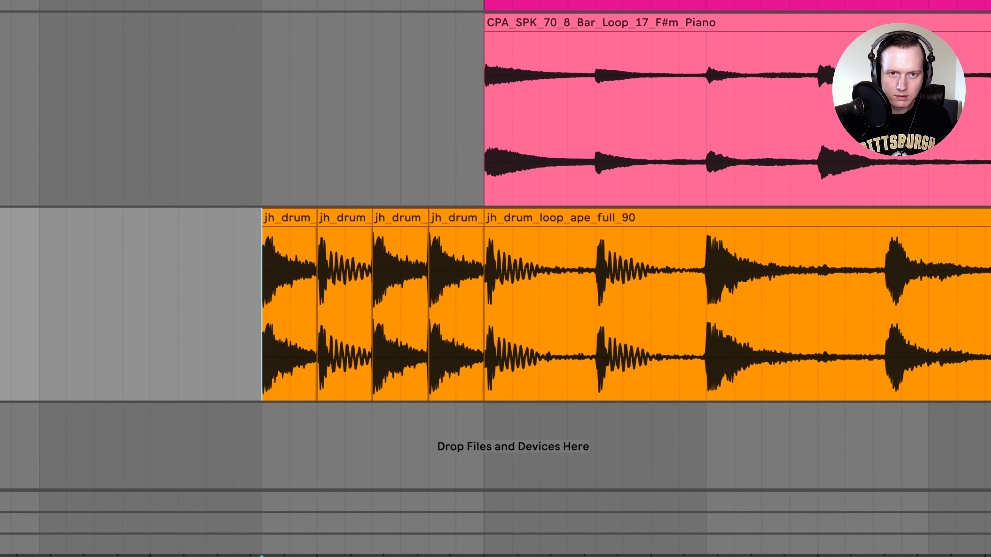
Open the Ozone 9 Vintage Compressor on the Master track
drag(484, 1, 493, 0)
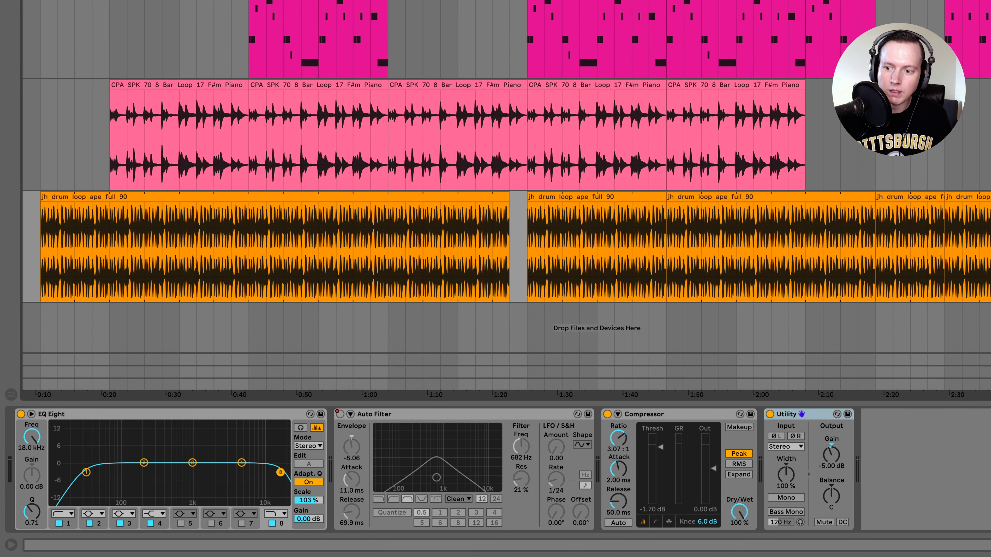
click(983, 384)
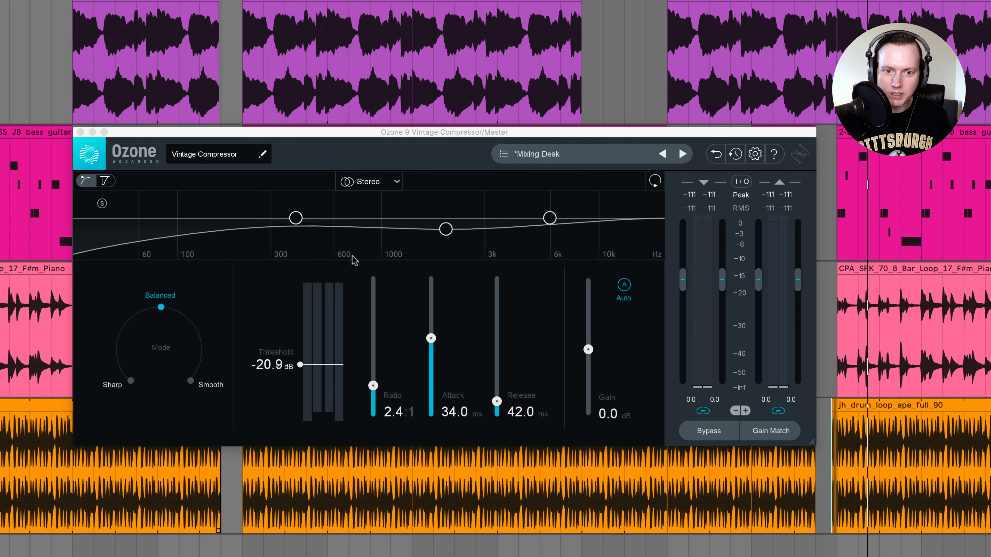
Audition the mix through the Vintage Compressor on the Master track and close the plug-in
key(space)
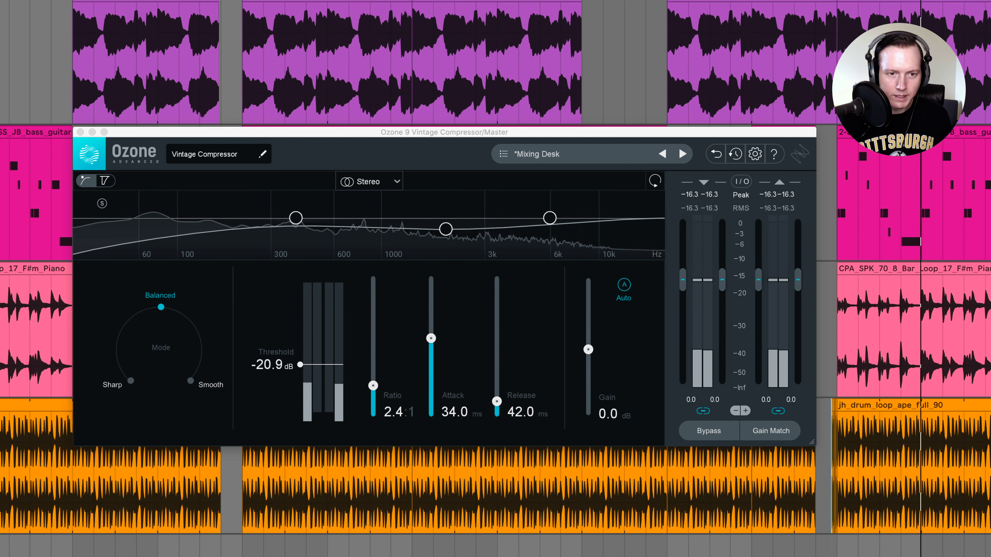
click(80, 131)
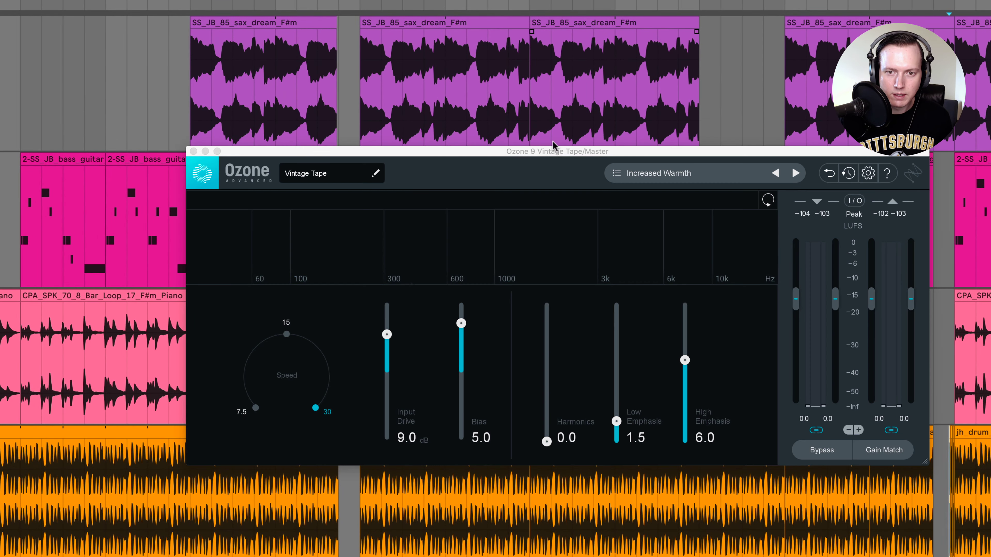
Play the mix through the Master's Vintage Tape, comparing it bypassed and active twice, and close the plug-in
drag(556, 149, 447, 142)
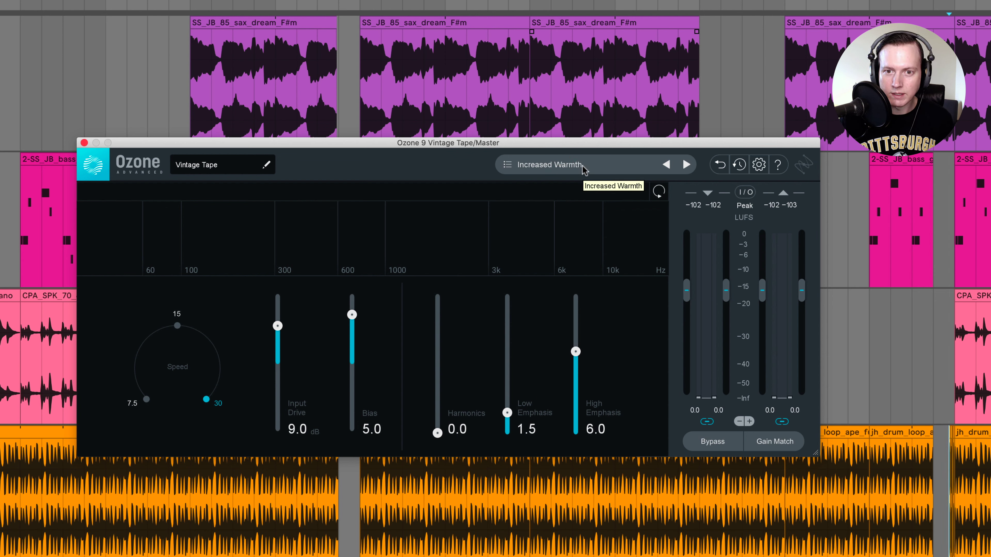
key(space)
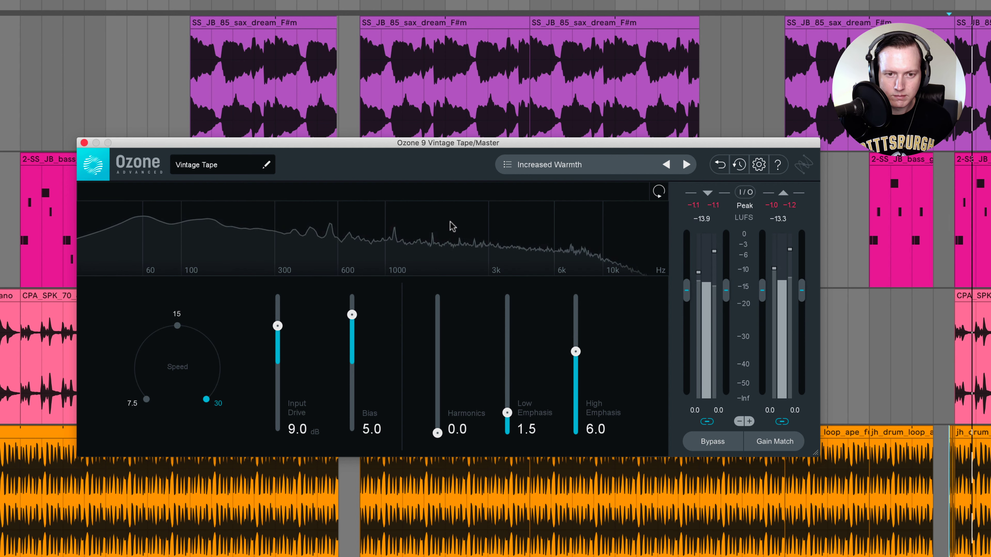
key(0)
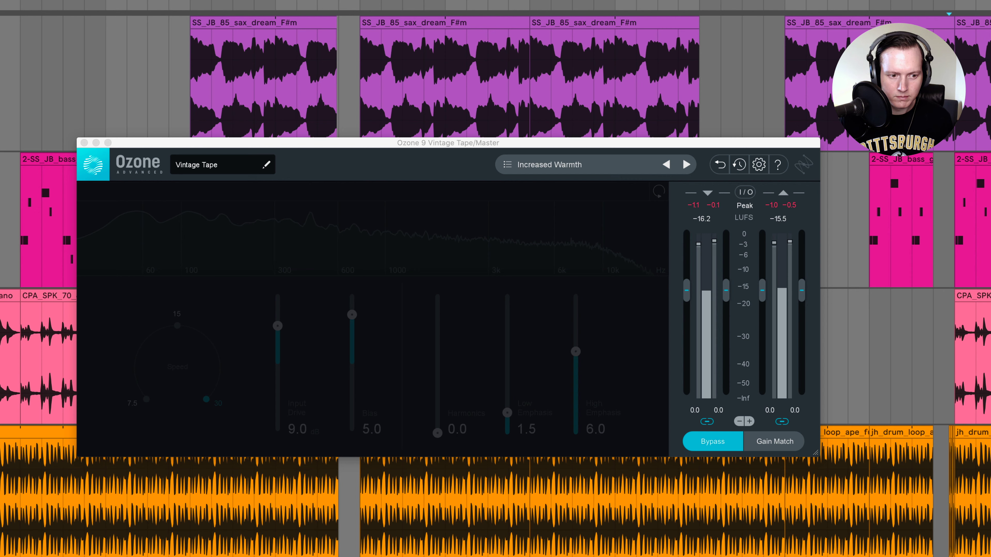
key(0)
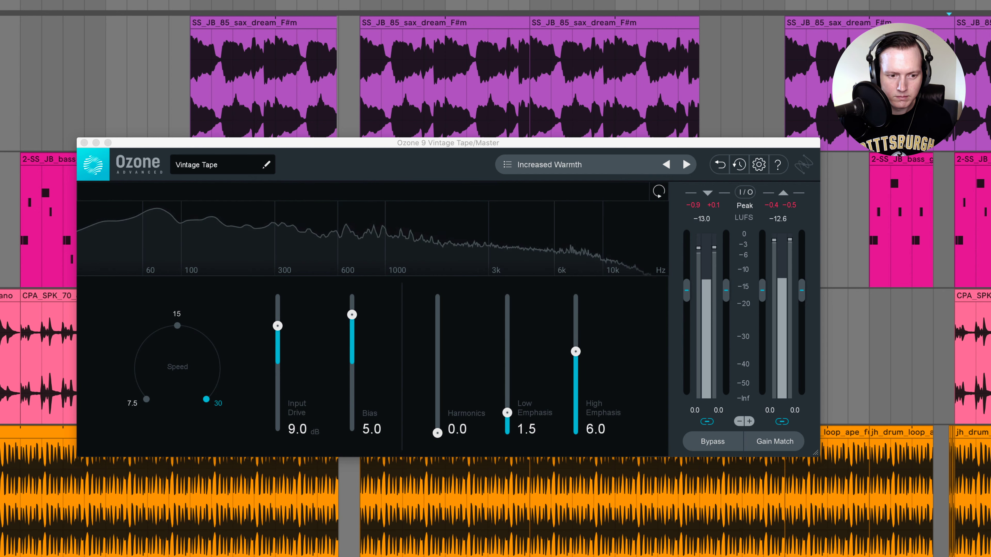
key(0)
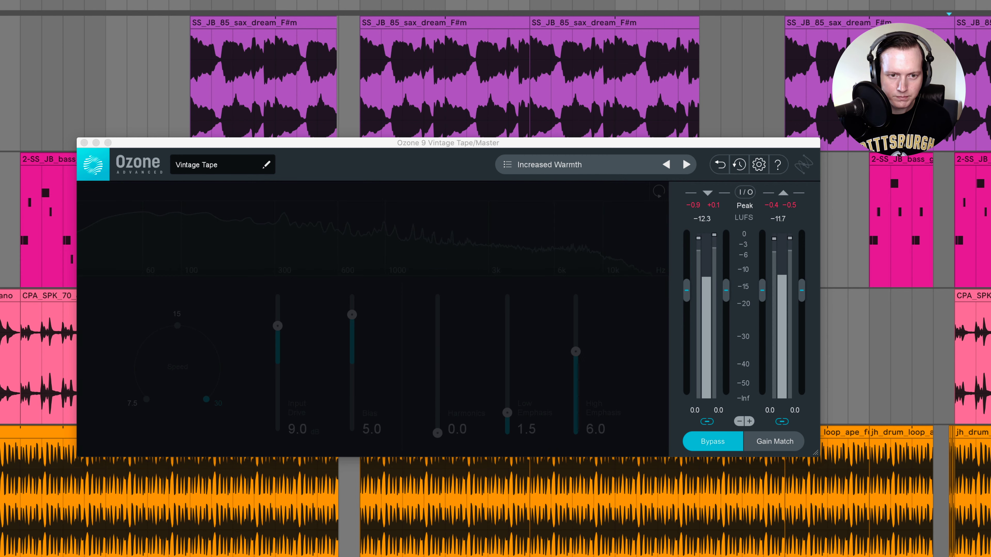
key(0)
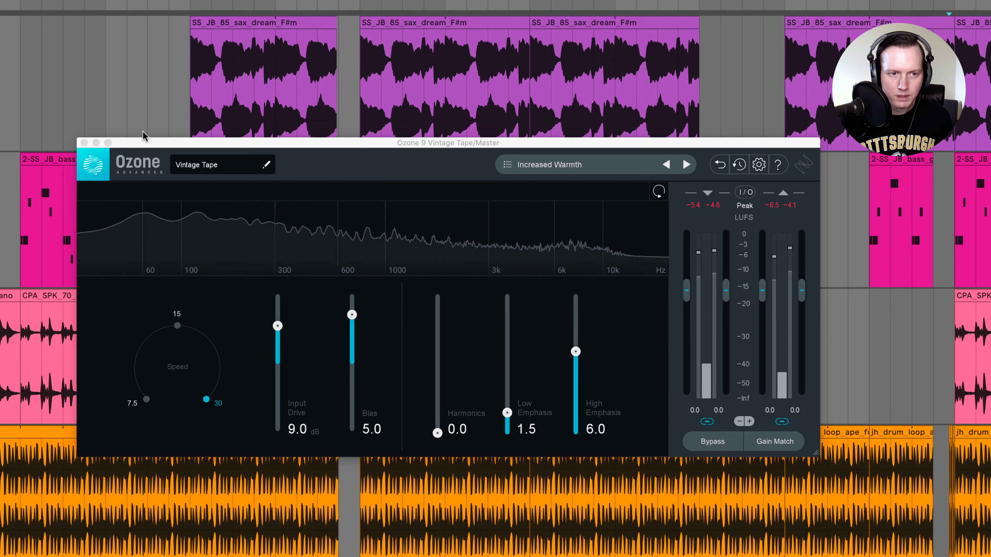
click(85, 143)
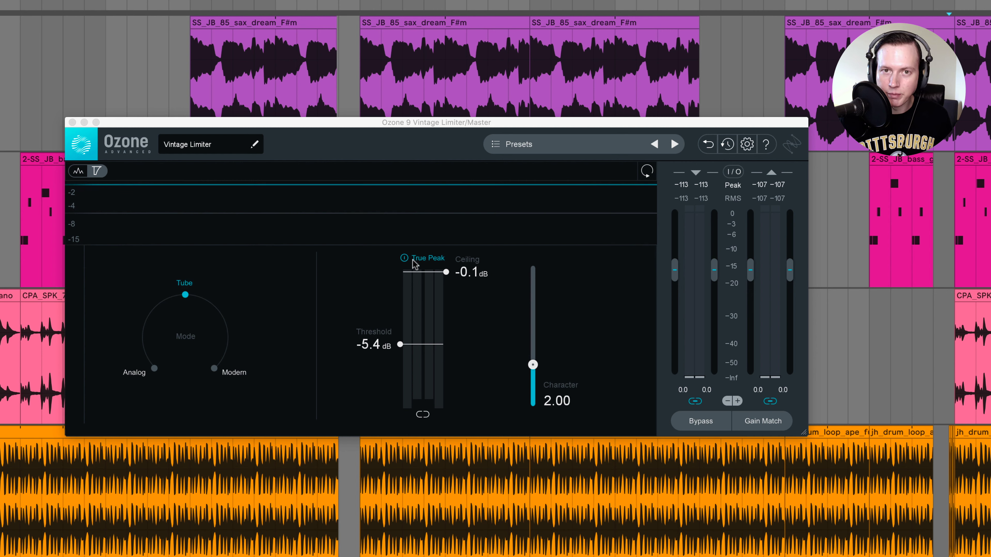
Play the mix through the Master's Vintage Limiter, compare it bypassed and active, and hide the plug-in window
key(space)
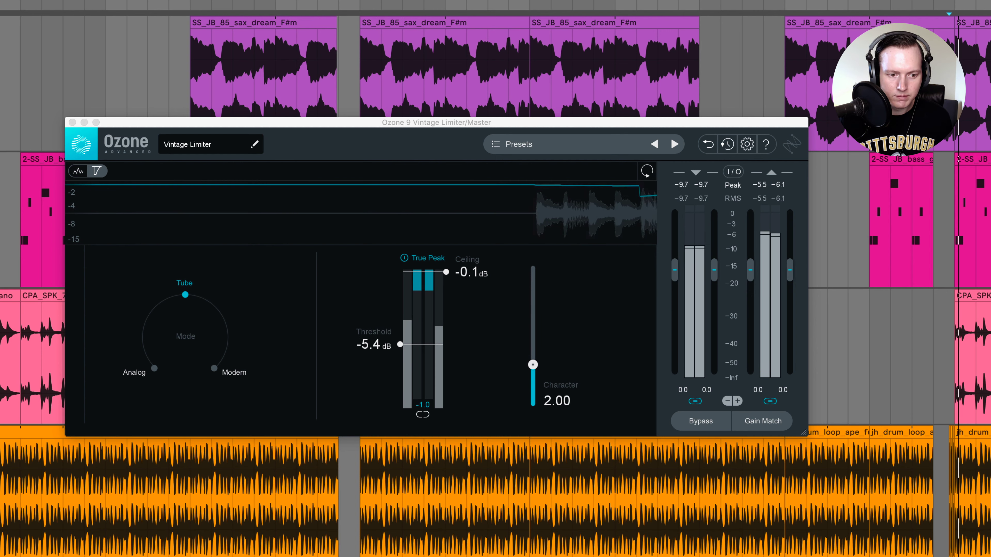
click(700, 421)
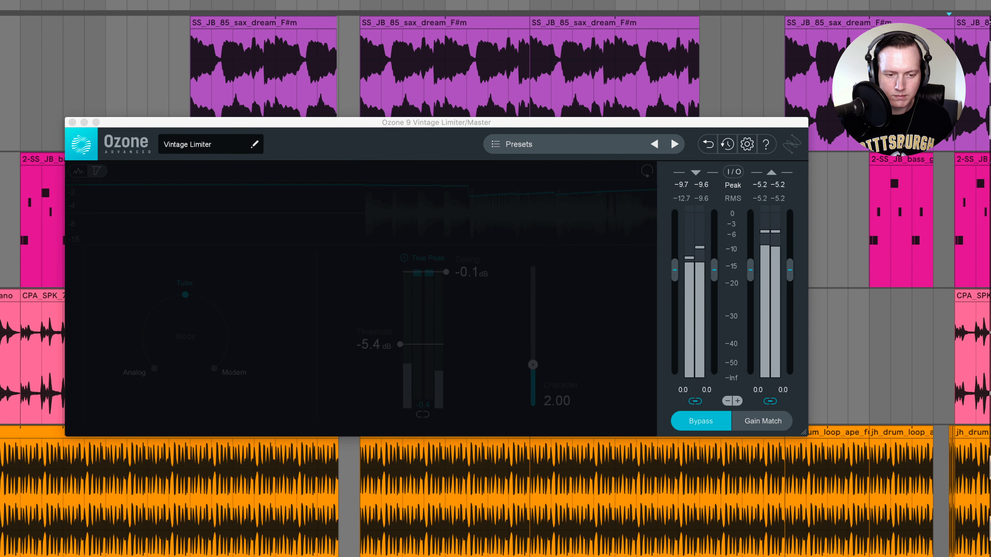
click(701, 421)
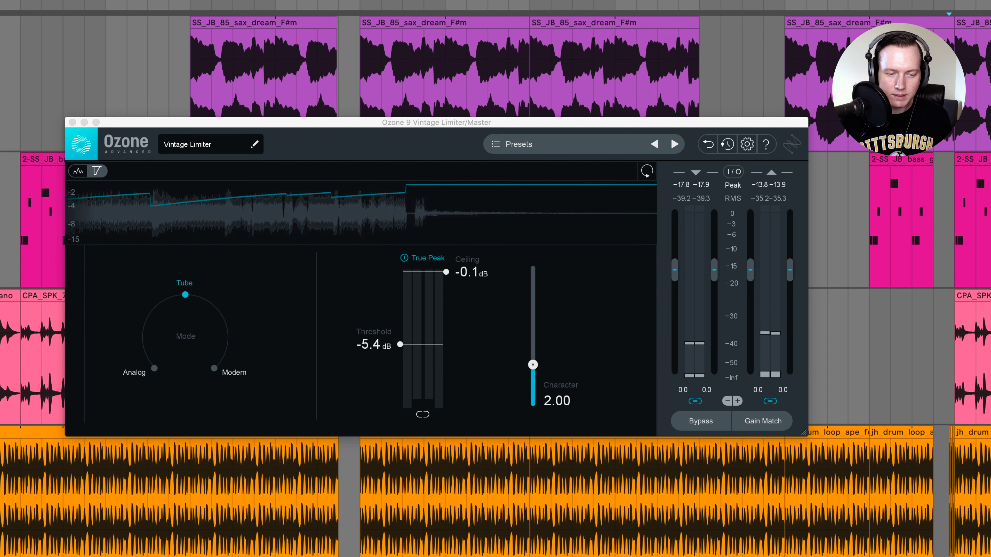
key(super+alt+p)
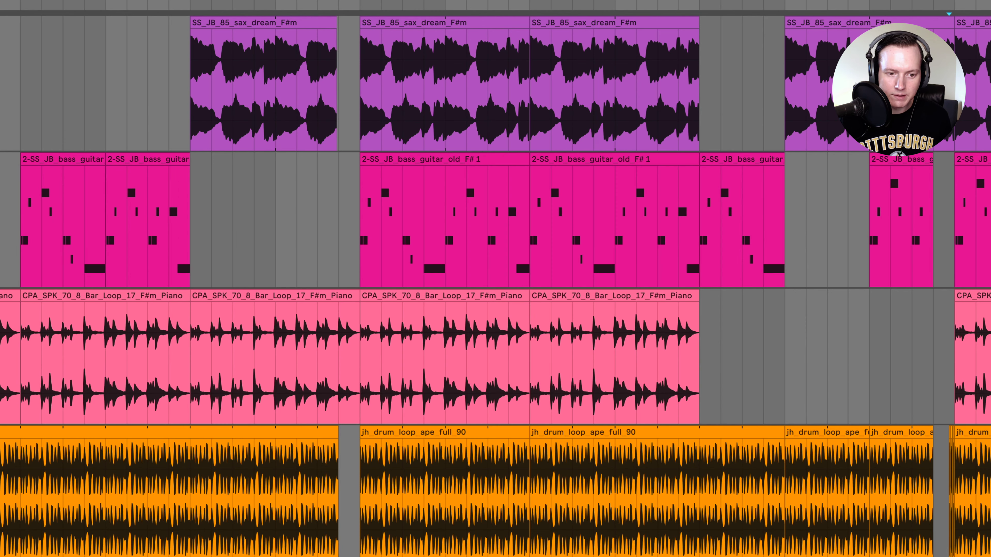
Open Youlean Loudness Meter 2 on the Master track, measure the playing mix's loudness, and close the meter
click(304, 556)
drag(616, 159, 229, 112)
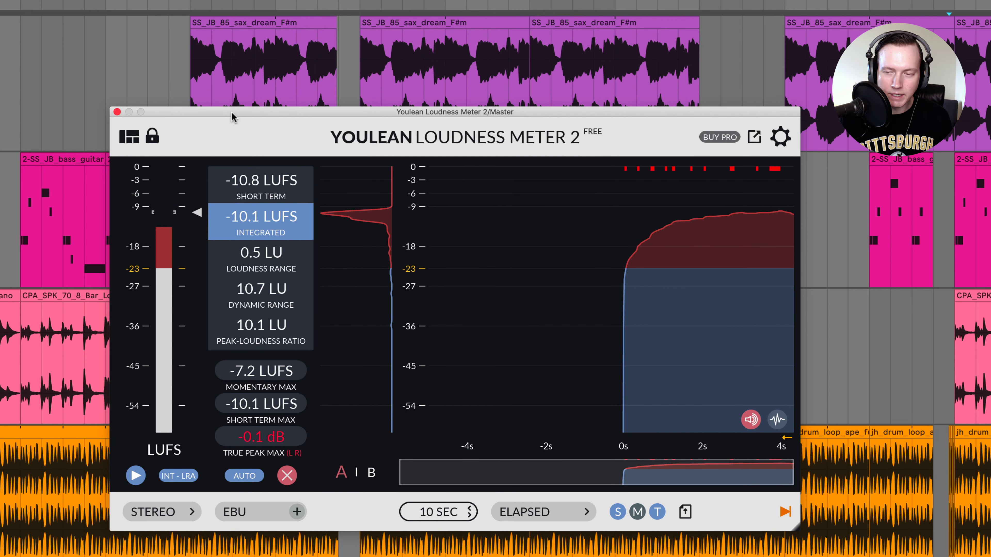
key(space)
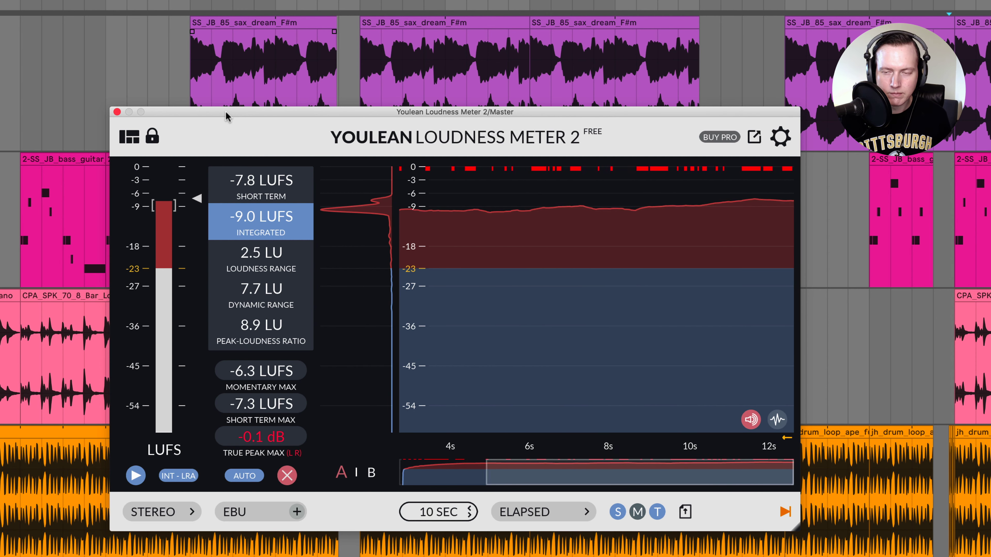
click(117, 112)
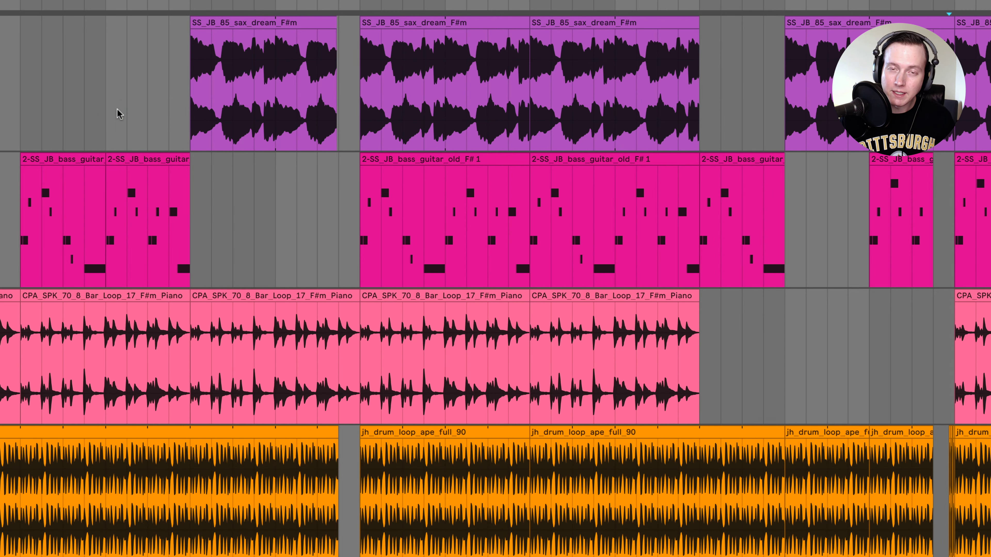